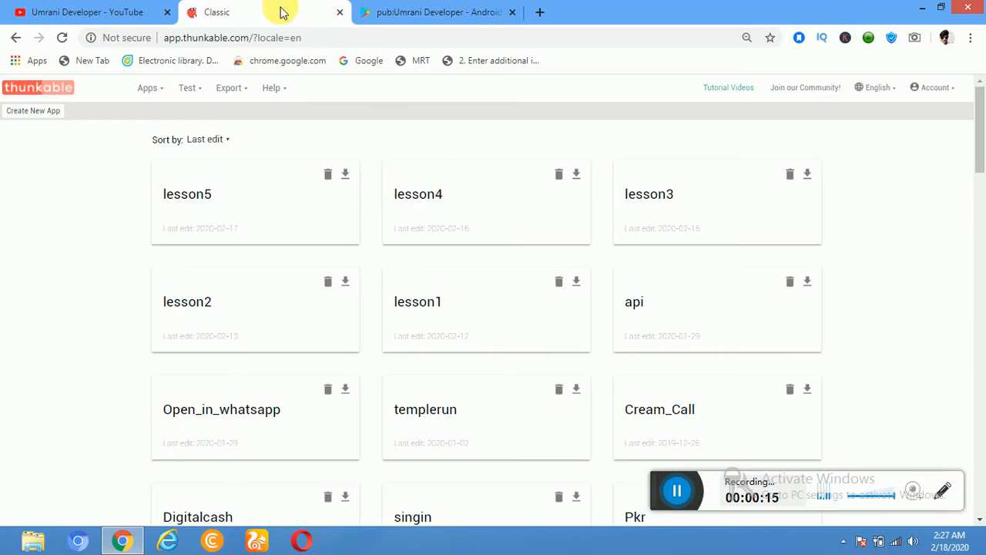
Open the Think Tv listing from the developer's apps on Google Play and look over its screenshots
{"action": "left_click", "coordinate": [389, 6]}
{"action": "left_click", "coordinate": [196, 10]}
{"action": "left_click", "coordinate": [113, 8]}
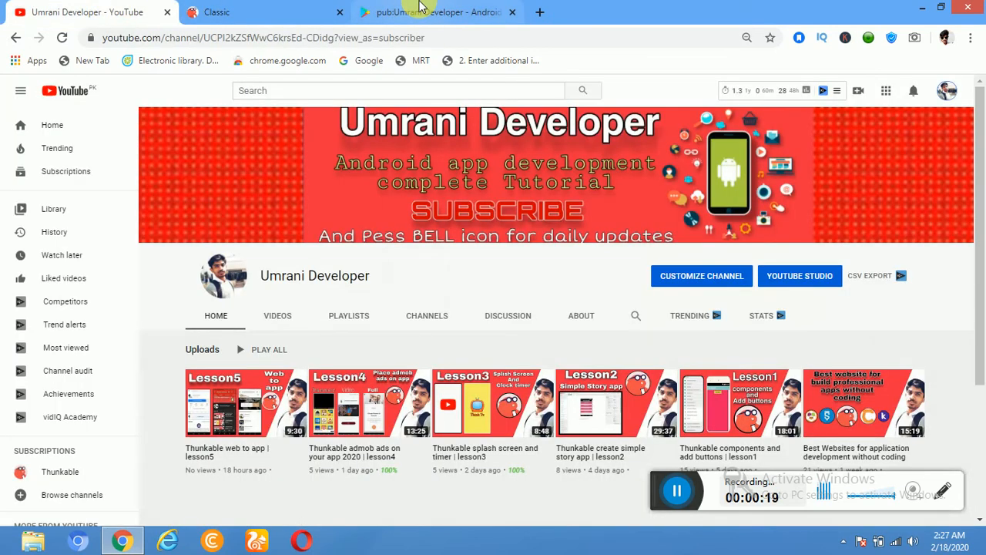
{"action": "left_click", "coordinate": [386, 10]}
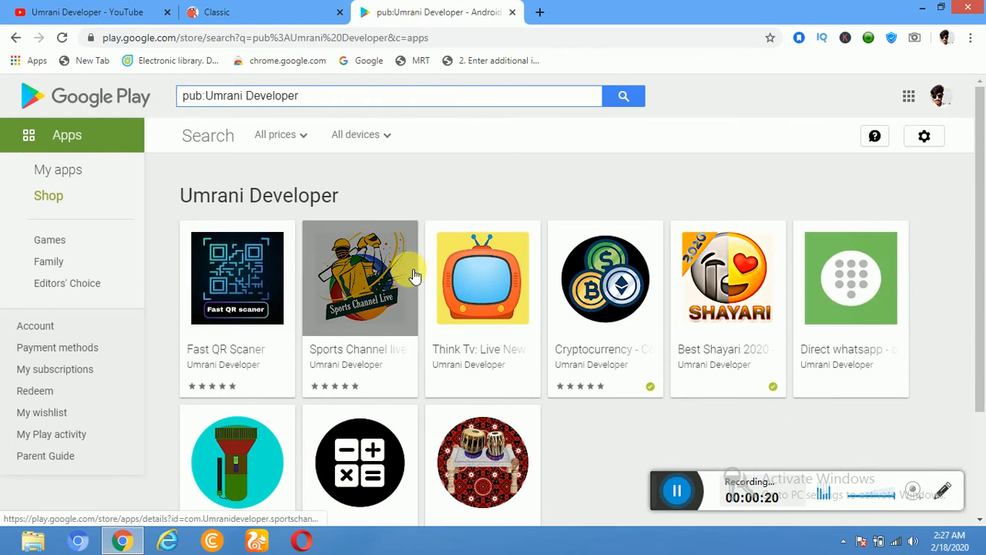
{"action": "left_click", "coordinate": [490, 279]}
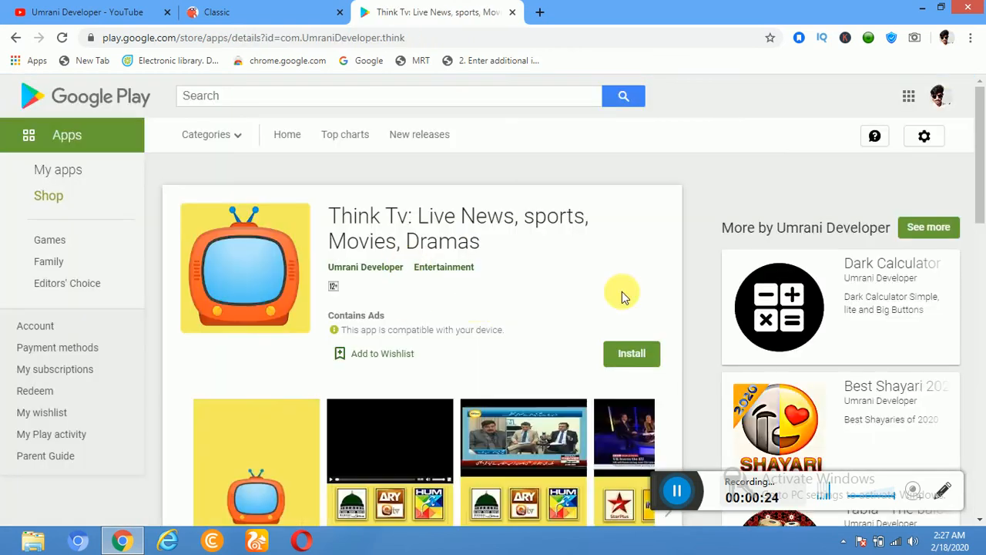
{"action": "left_click_drag", "start_coordinate": [981, 129], "coordinate": [984, 192]}
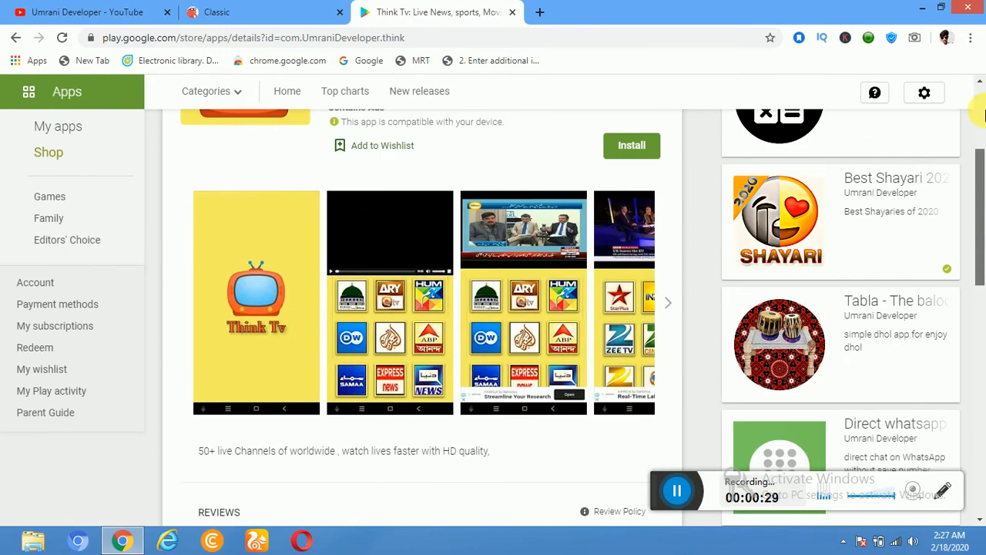
{"action": "left_click", "coordinate": [982, 114]}
{"action": "left_click_drag", "start_coordinate": [981, 192], "coordinate": [979, 209]}
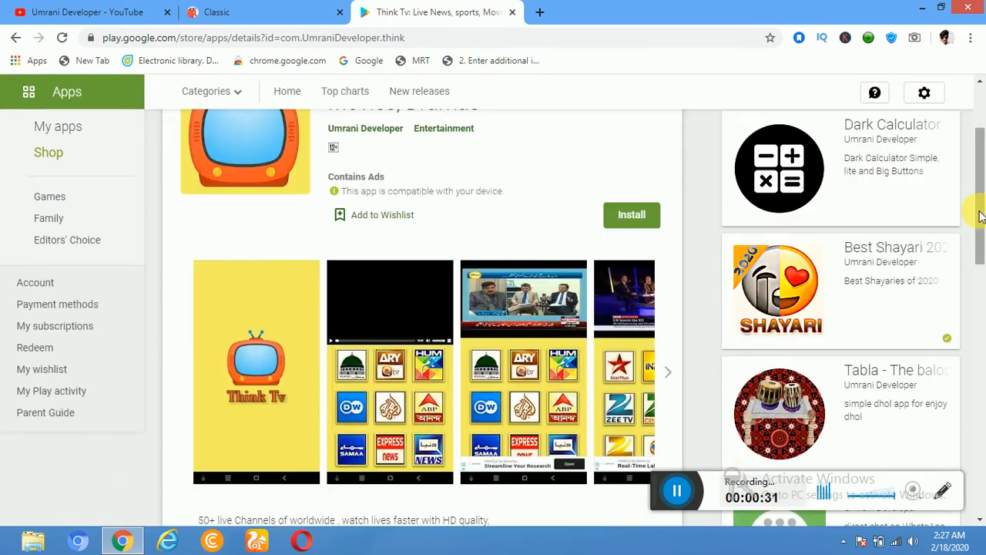
{"action": "left_click", "coordinate": [155, 11]}
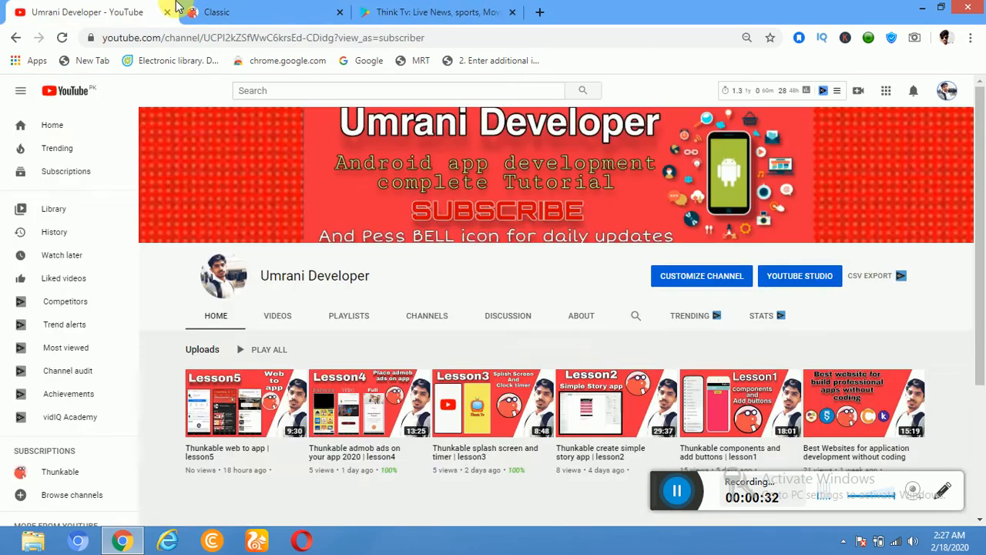
{"action": "left_click", "coordinate": [249, 9]}
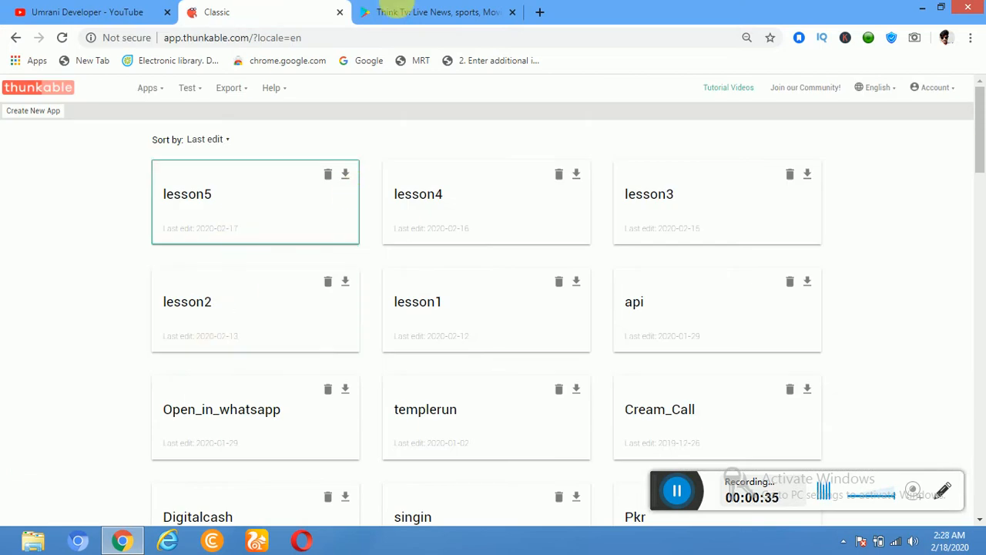
{"action": "left_click", "coordinate": [92, 8]}
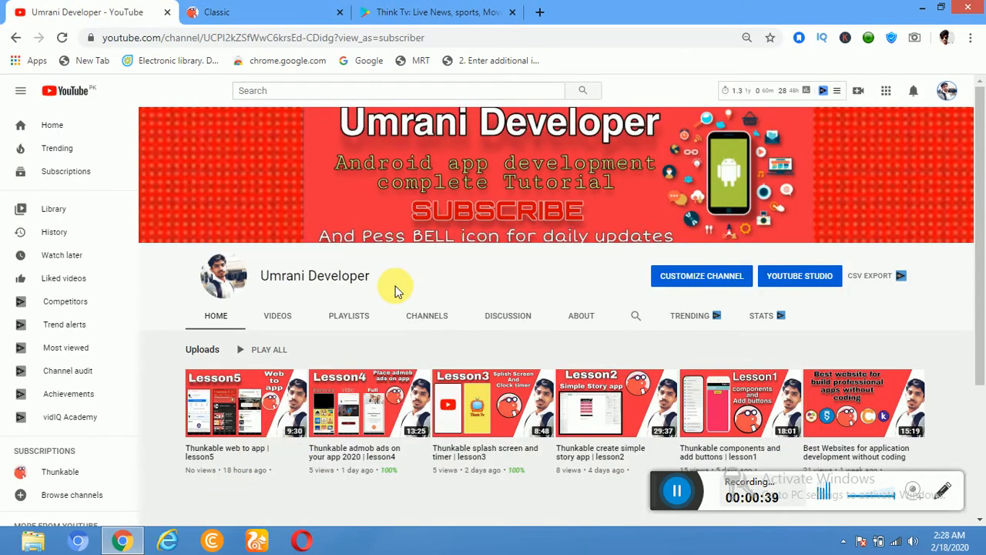
Return from the Think Tv page to the developer's app list on Google Play and highlight the search query
{"action": "left_click", "coordinate": [399, 13]}
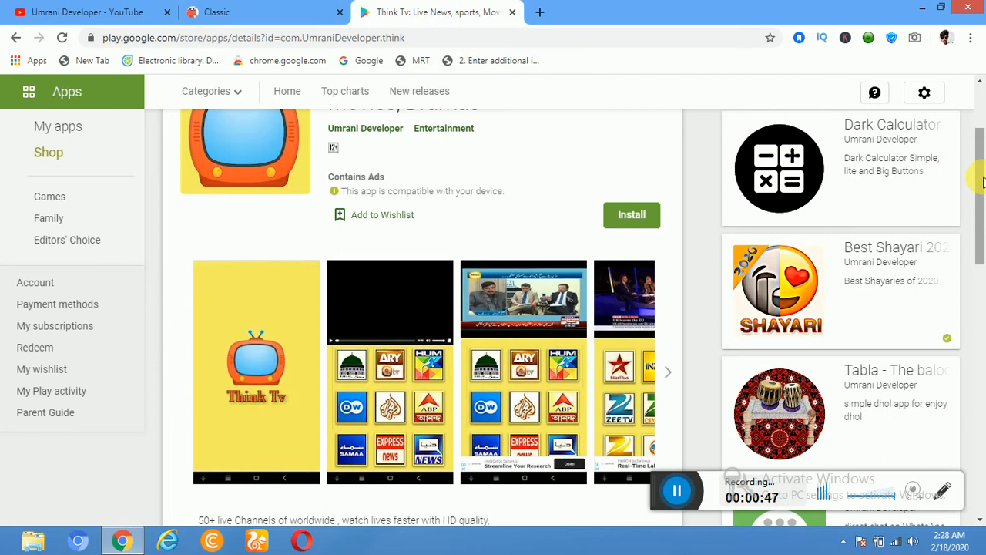
{"action": "left_click_drag", "start_coordinate": [980, 178], "coordinate": [979, 137]}
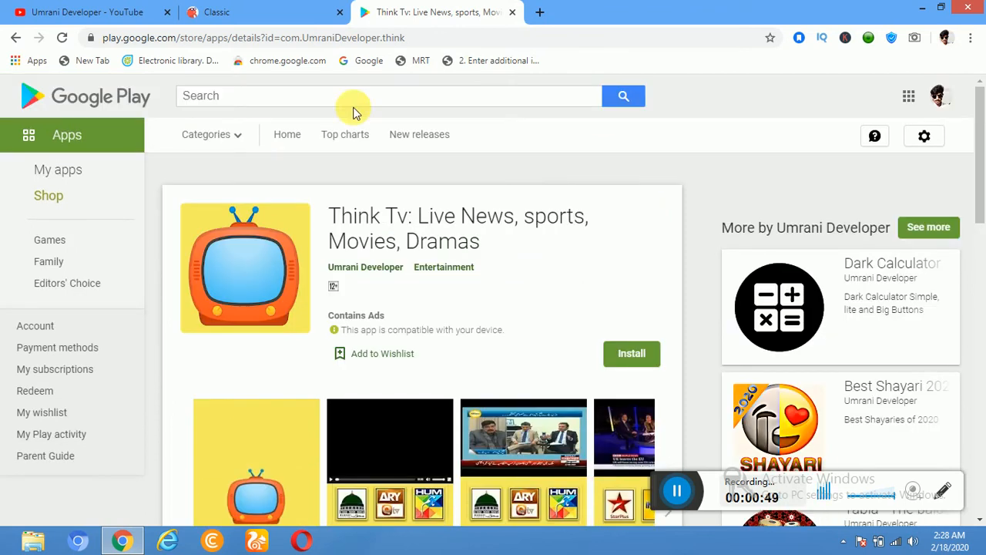
{"action": "left_click", "coordinate": [16, 39]}
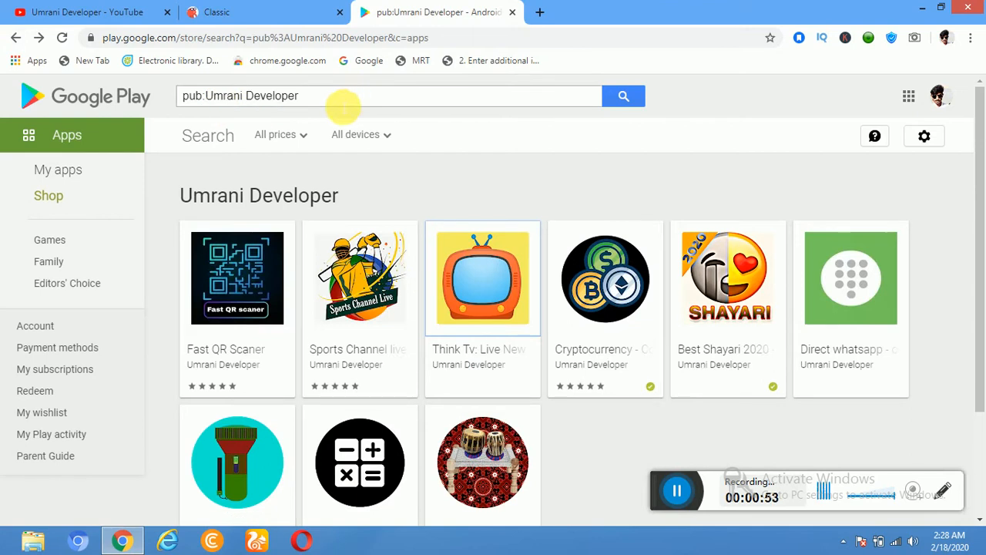
{"action": "left_click_drag", "start_coordinate": [320, 96], "coordinate": [198, 100]}
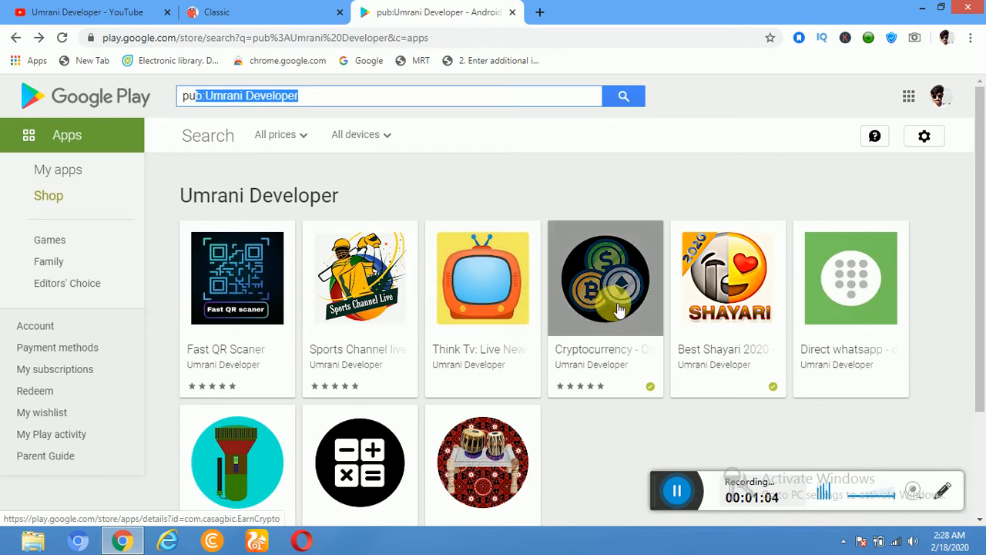
Open the Best Shayari 2020 listing and examine its screenshots, enlarging the Love shayari urdu one
{"action": "left_click", "coordinate": [693, 304]}
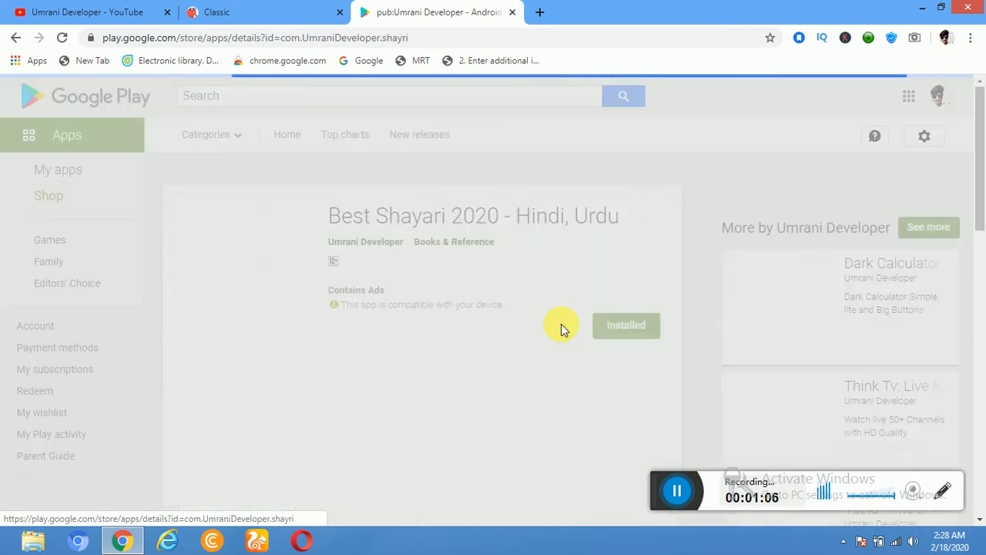
{"action": "scroll", "coordinate": [983, 235], "scroll_direction": "down", "scroll_amount": 2}
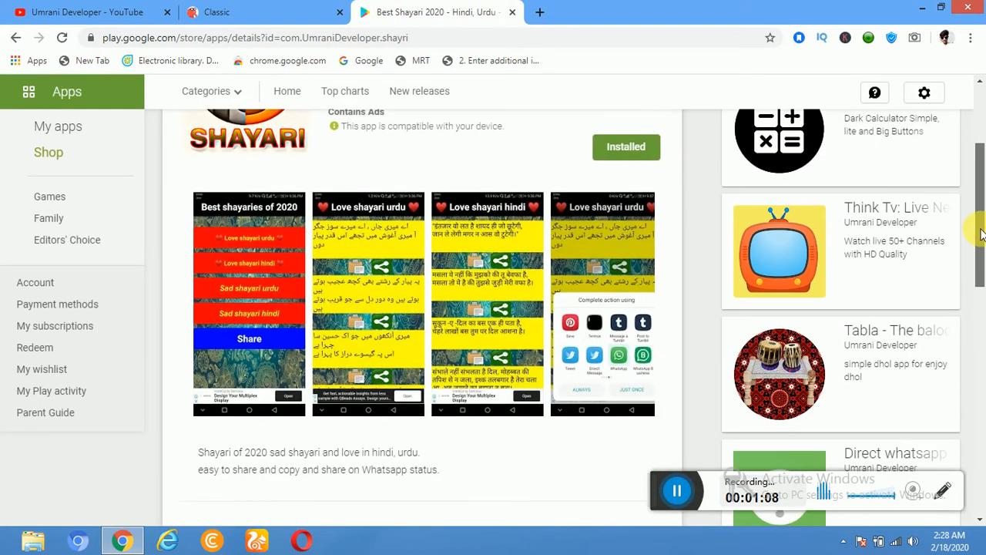
{"action": "scroll", "coordinate": [474, 345], "scroll_direction": "up", "scroll_amount": 1}
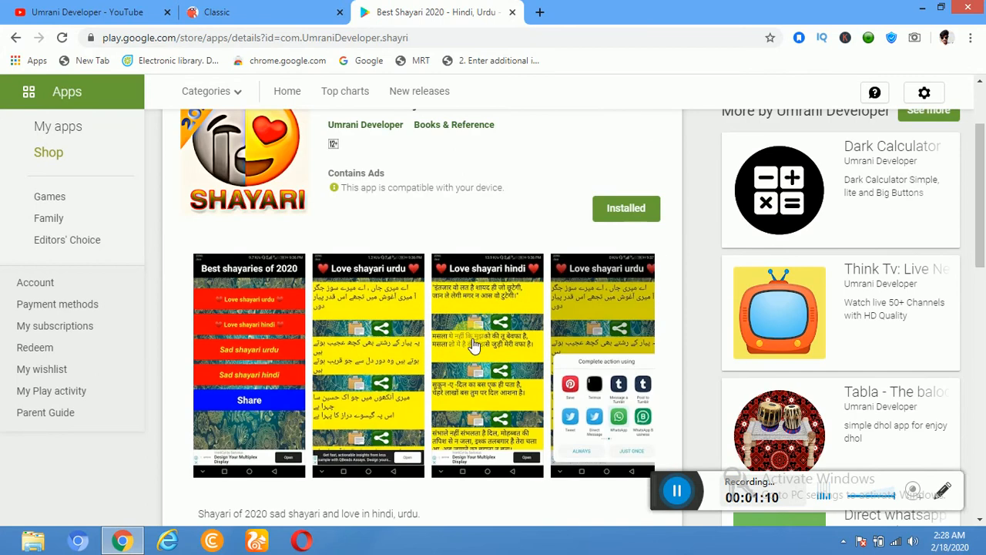
{"action": "left_click", "coordinate": [420, 351]}
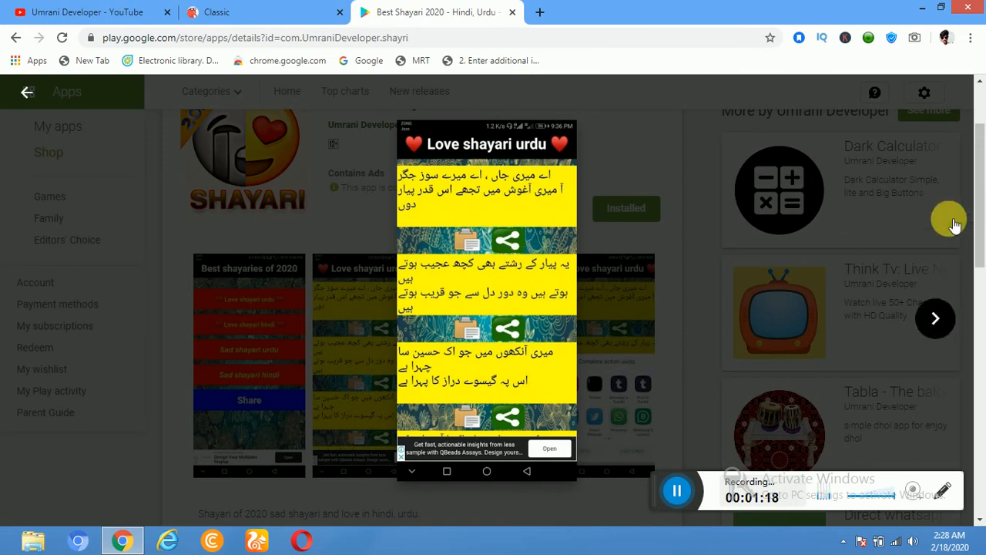
{"action": "left_click_drag", "start_coordinate": [980, 187], "coordinate": [980, 214]}
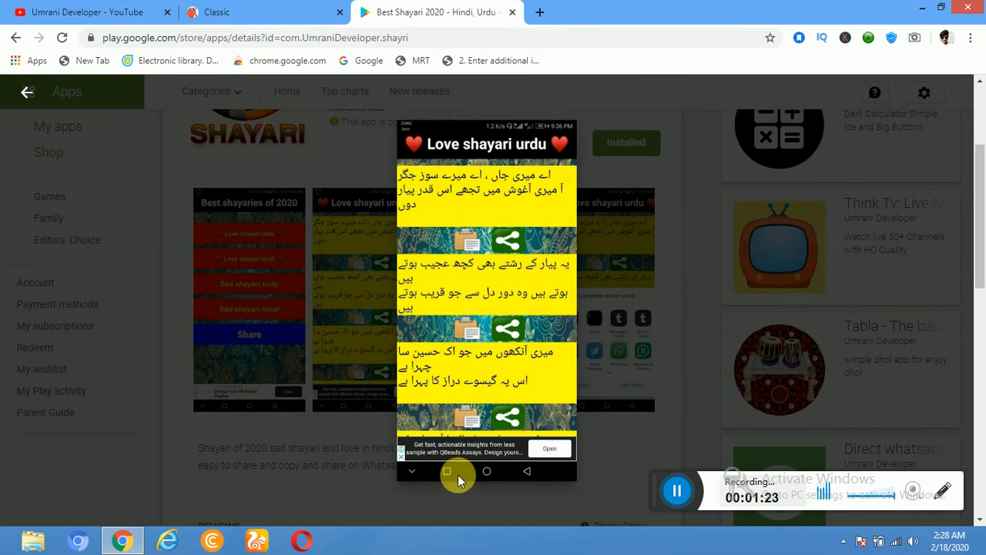
{"action": "left_click", "coordinate": [681, 352]}
{"action": "left_click_drag", "start_coordinate": [981, 237], "coordinate": [983, 198]}
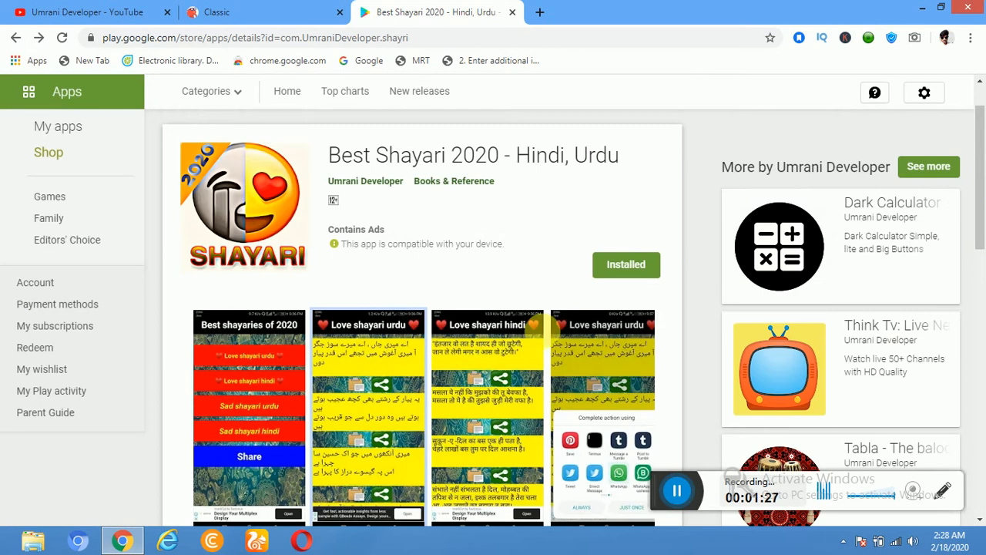
{"action": "left_click_drag", "start_coordinate": [981, 131], "coordinate": [982, 91]}
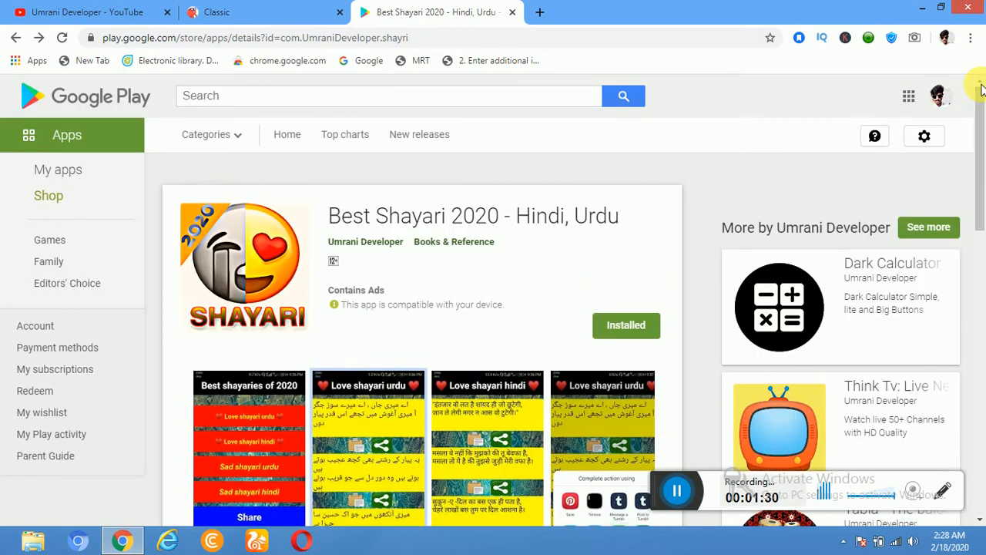
Switch to Thunkable Classic, create a new app named lesson6 and open it in the designer
{"action": "left_click", "coordinate": [240, 8]}
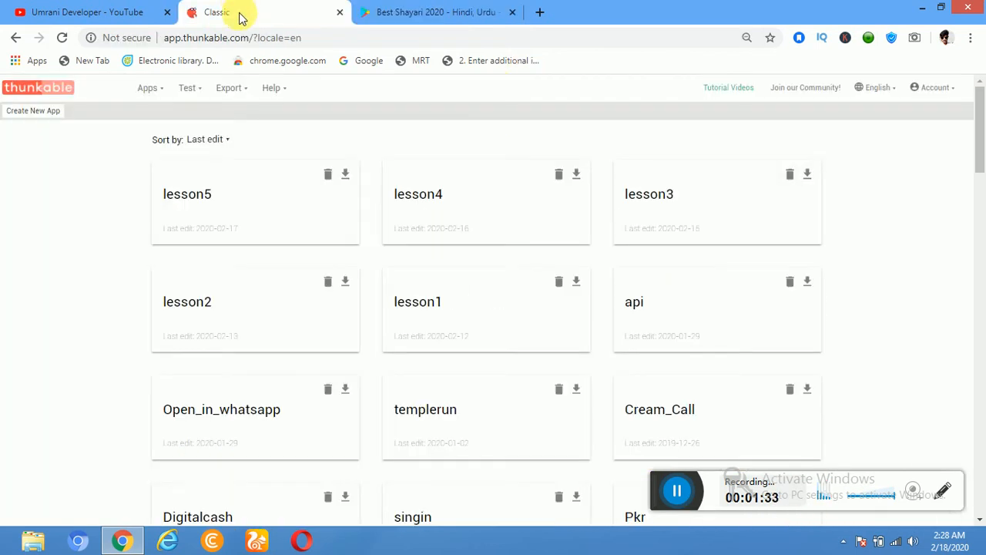
{"action": "left_click", "coordinate": [50, 112]}
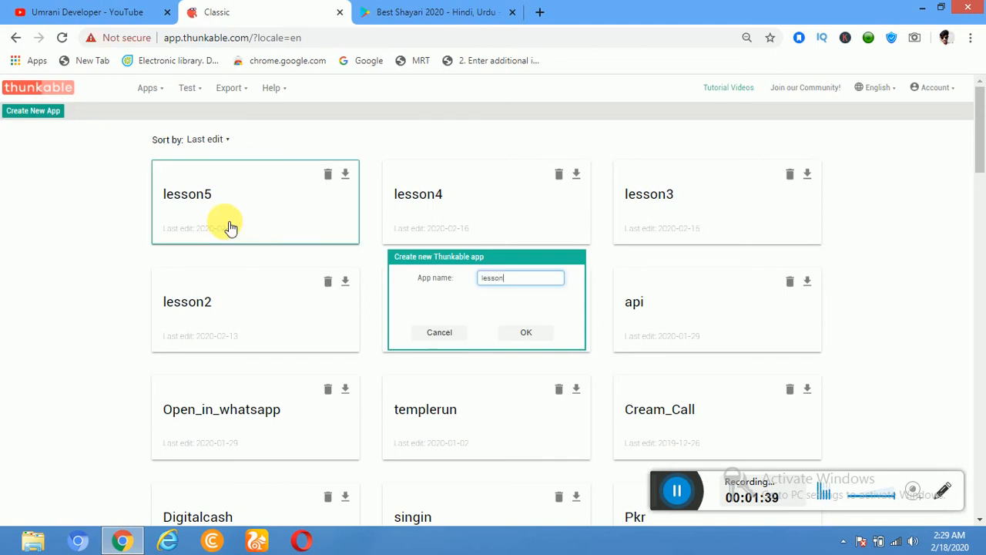
{"action": "key", "text": "Return"}
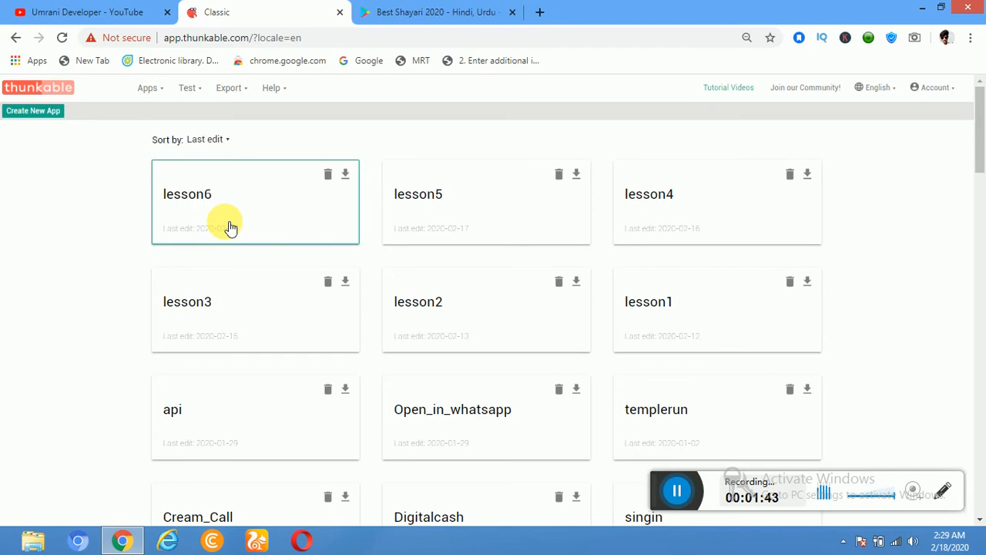
{"action": "left_click", "coordinate": [239, 219]}
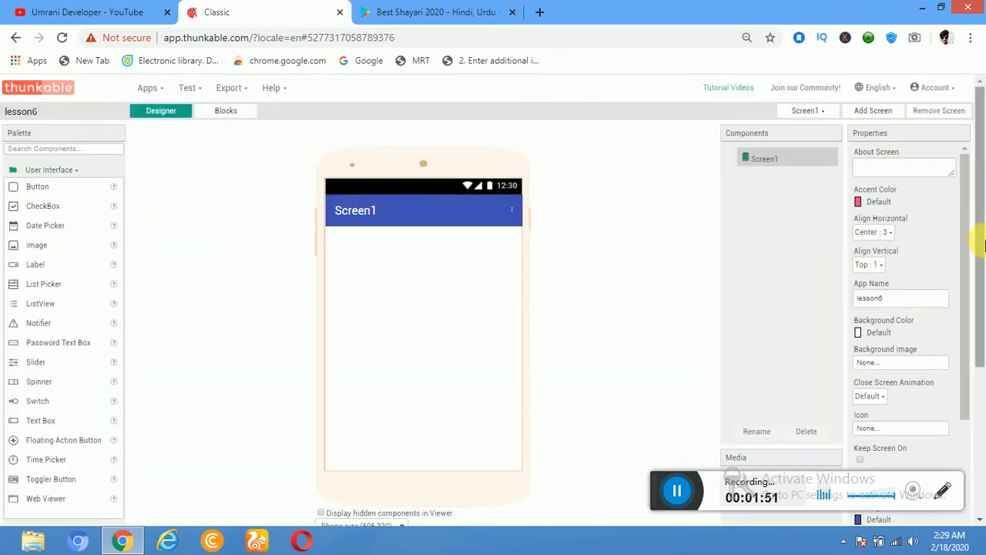
Turn off the Title Visible property of Screen1
{"action": "scroll", "coordinate": [969, 244], "scroll_direction": "down", "scroll_amount": 3}
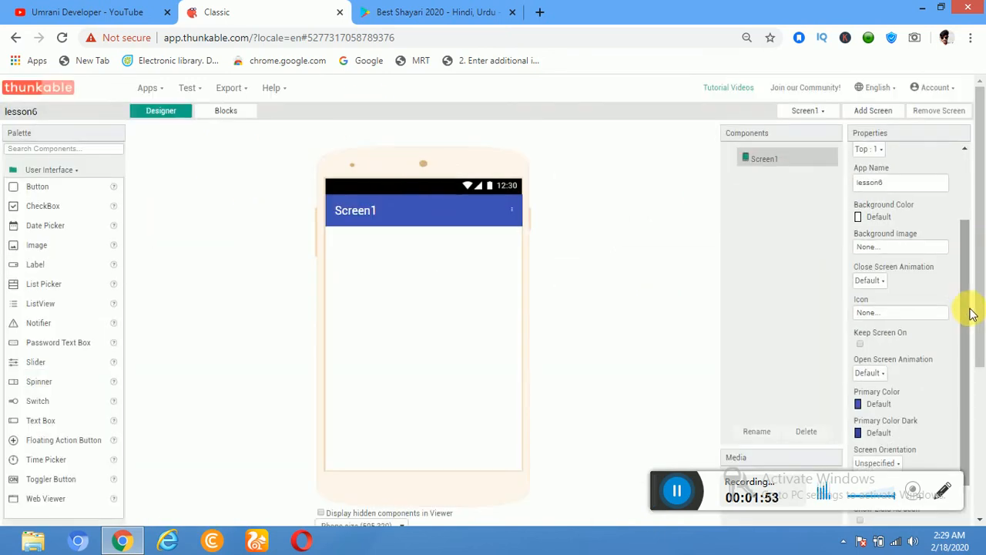
{"action": "scroll", "coordinate": [983, 159], "scroll_direction": "down", "scroll_amount": 3}
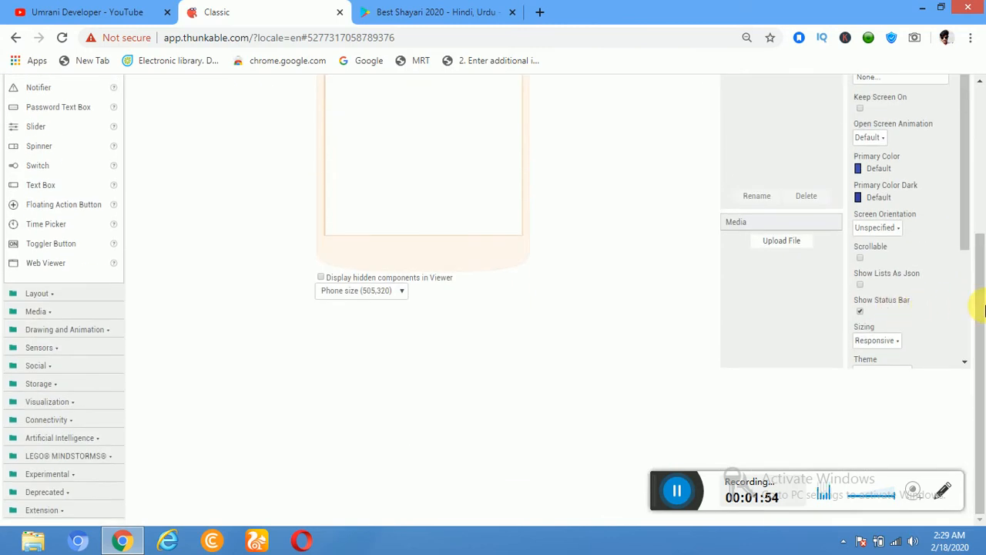
{"action": "scroll", "coordinate": [969, 248], "scroll_direction": "down", "scroll_amount": 3}
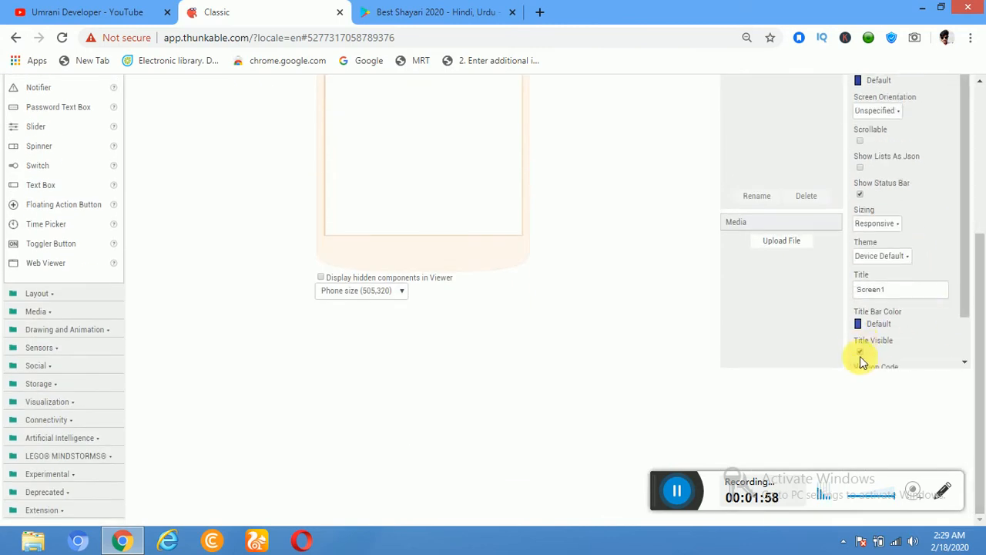
{"action": "left_click_drag", "start_coordinate": [980, 298], "coordinate": [975, 164]}
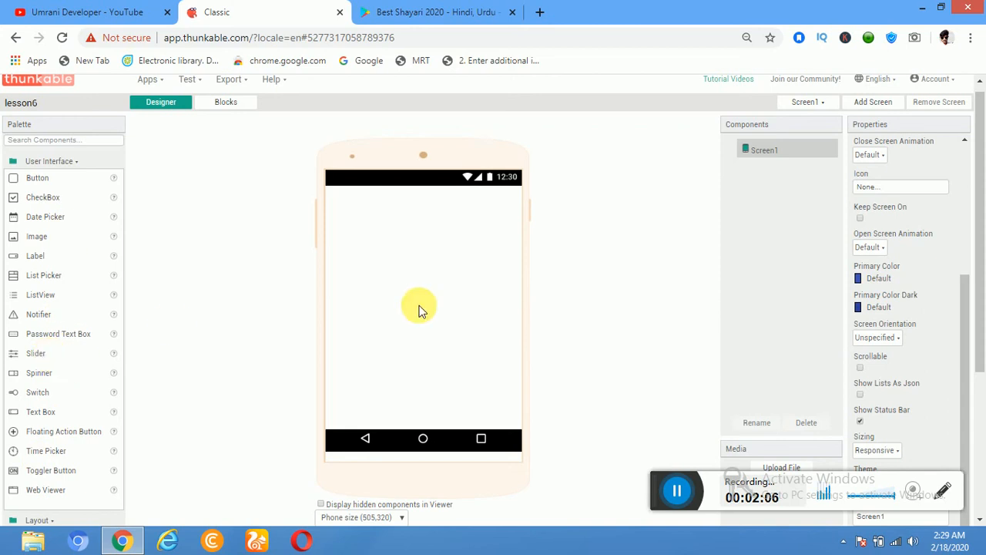
Add a Label to Screen1 and set its font size to 40
{"action": "left_click_drag", "start_coordinate": [979, 231], "coordinate": [976, 271]}
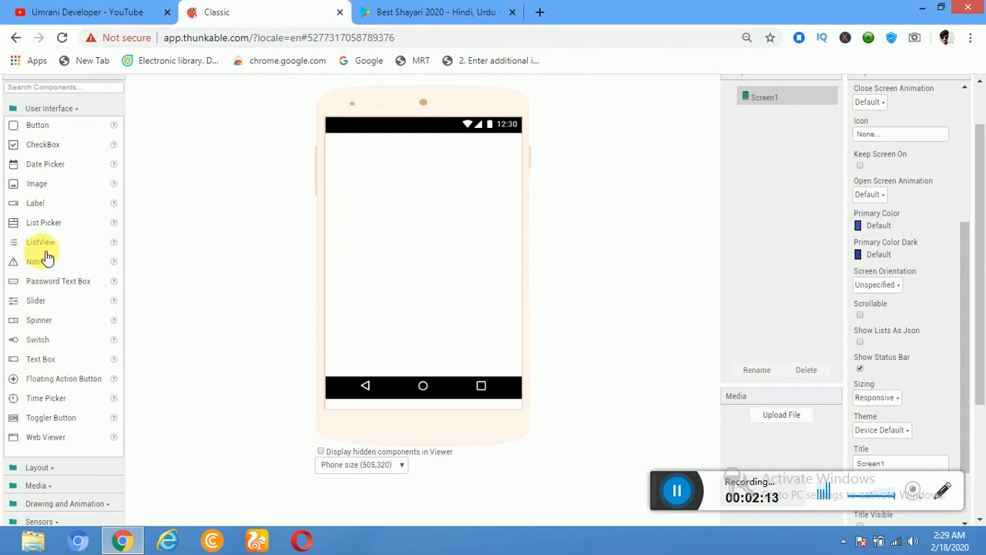
{"action": "left_click_drag", "start_coordinate": [42, 214], "coordinate": [441, 217]}
{"action": "left_click_drag", "start_coordinate": [942, 189], "coordinate": [822, 204]}
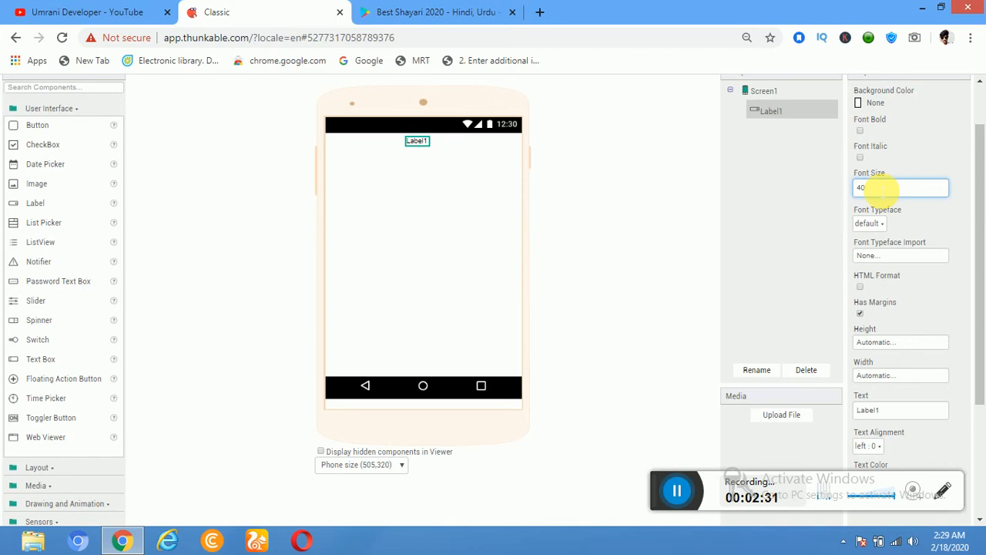
{"action": "key", "text": "Return"}
Set the label's text to "Screen scoral banner ad freez"
{"action": "left_click_drag", "start_coordinate": [980, 224], "coordinate": [978, 293]}
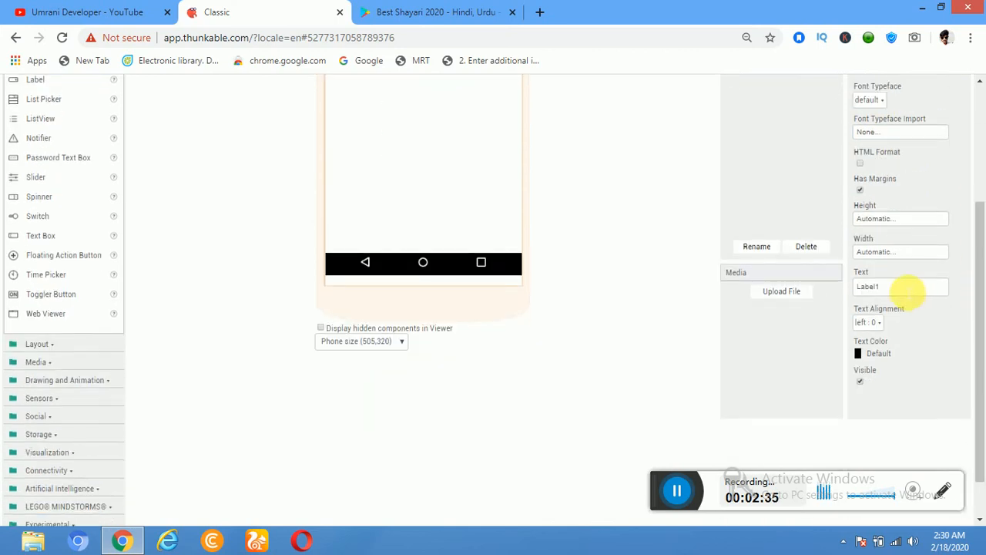
{"action": "left_click", "coordinate": [861, 286]}
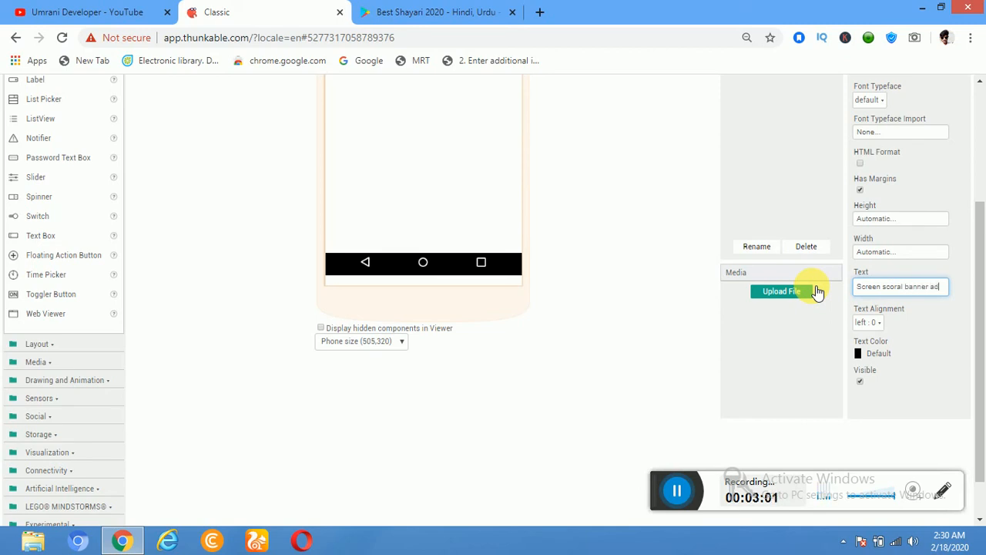
{"action": "type", "text": "ess"}
{"action": "key", "text": "BackSpace"}
{"action": "key", "text": "BackSpace"}
{"action": "type", "text": "ed"}
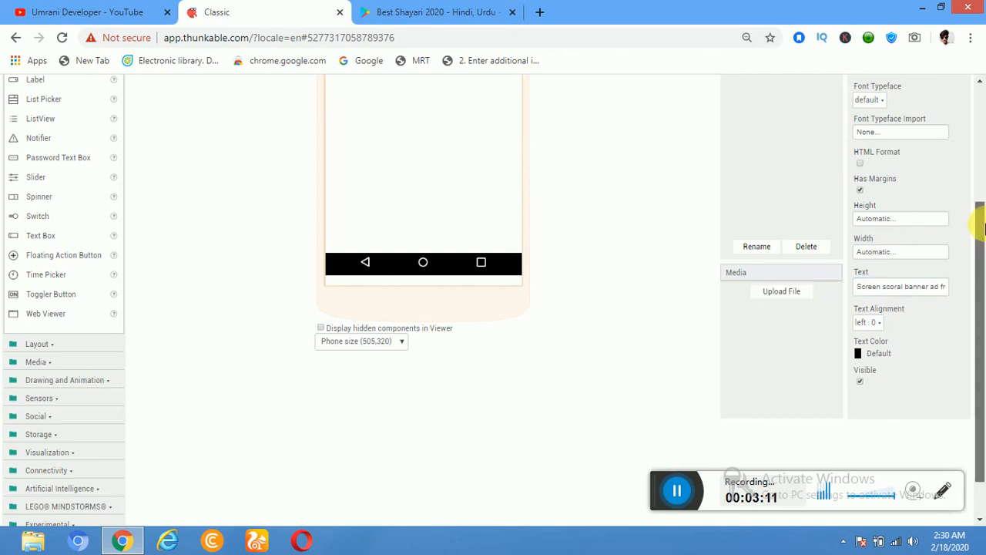
Set the label's font size to 20
{"action": "left_click_drag", "start_coordinate": [979, 220], "coordinate": [975, 148]}
{"action": "double_click", "coordinate": [855, 200]}
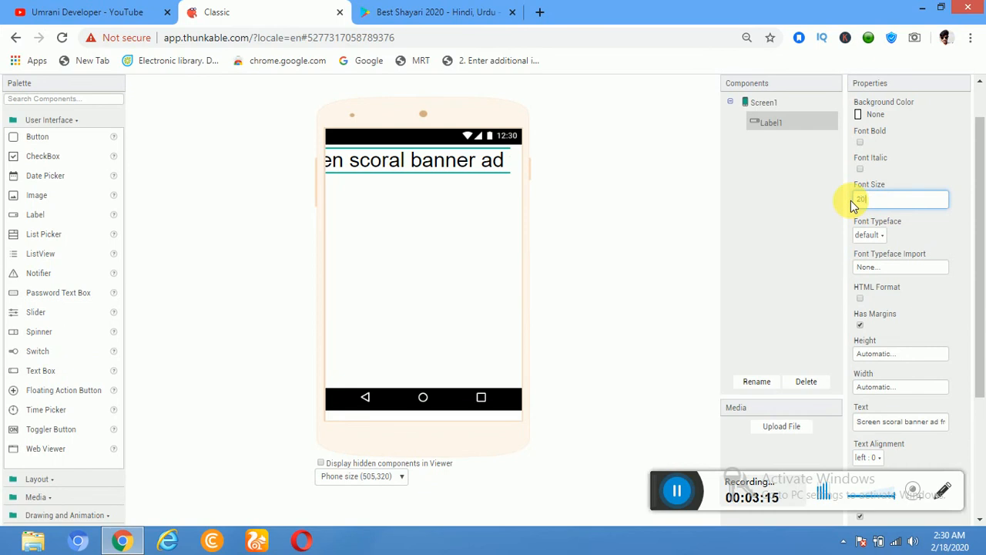
{"action": "type", "text": "20"}
{"action": "key", "text": "Return"}
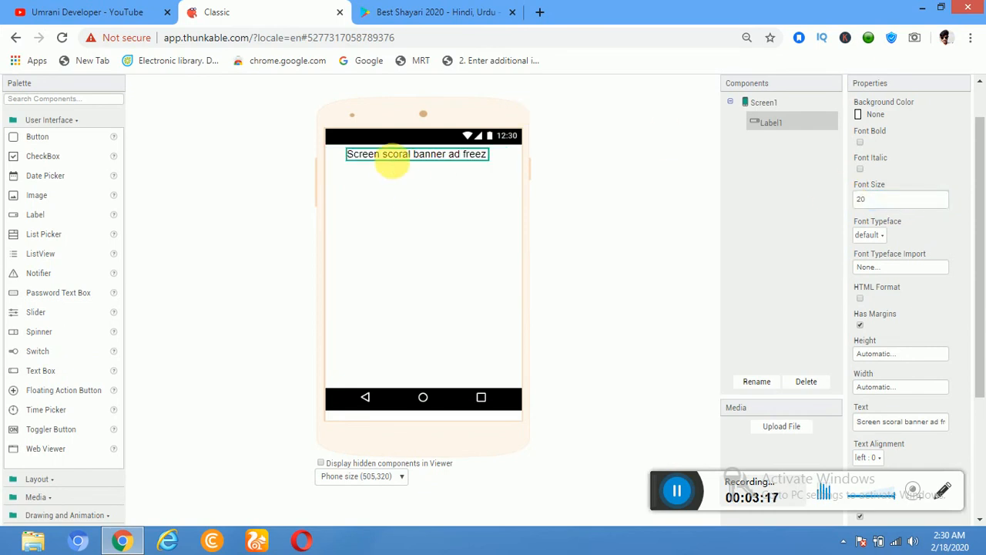
{"action": "mouse_move", "coordinate": [981, 297]}
{"action": "left_mouse_down"}
{"action": "mouse_move", "coordinate": [982, 270]}
{"action": "mouse_move", "coordinate": [981, 366]}
{"action": "mouse_move", "coordinate": [983, 292]}
{"action": "left_mouse_up"}
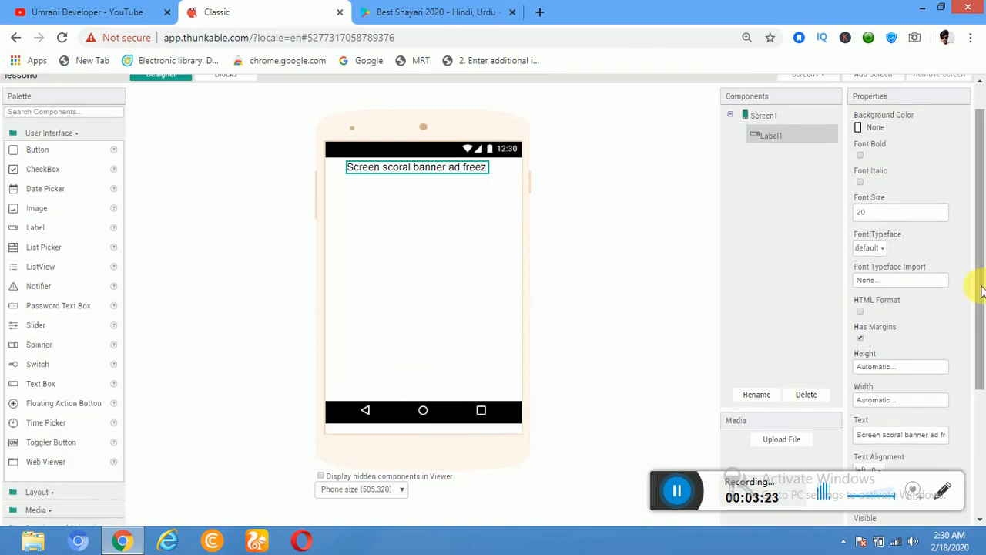
Add a Vertical Scroll Arrangement below the label and a Horizontal Arrangement beneath it on Screen1
{"action": "mouse_move", "coordinate": [983, 284]}
{"action": "left_mouse_down"}
{"action": "mouse_move", "coordinate": [983, 254]}
{"action": "mouse_move", "coordinate": [983, 288]}
{"action": "left_mouse_up"}
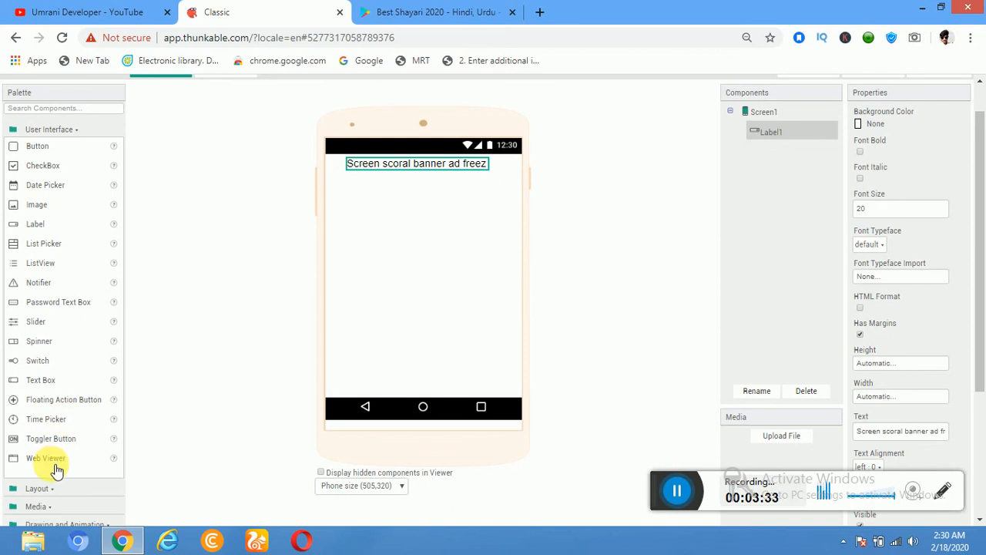
{"action": "left_click", "coordinate": [46, 490]}
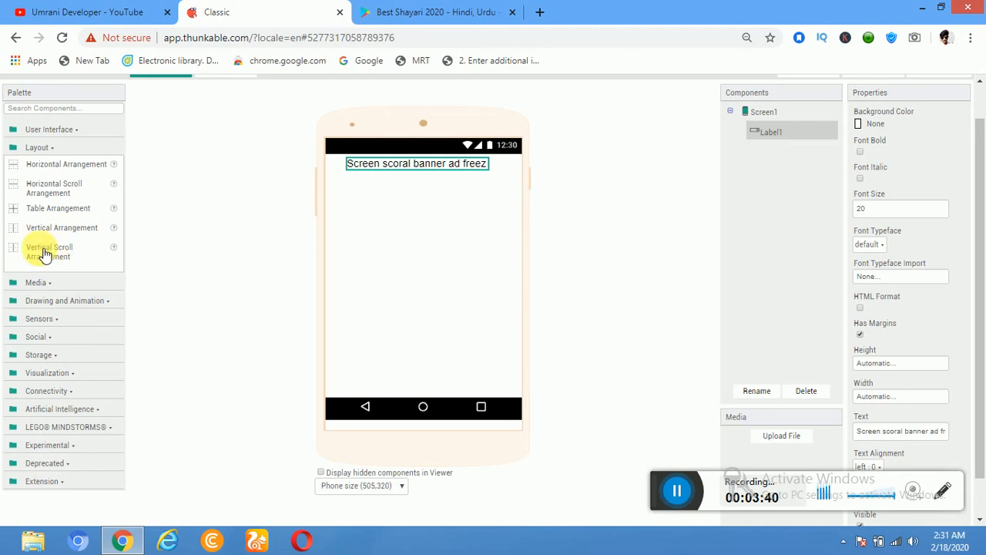
{"action": "left_click_drag", "start_coordinate": [44, 254], "coordinate": [416, 208]}
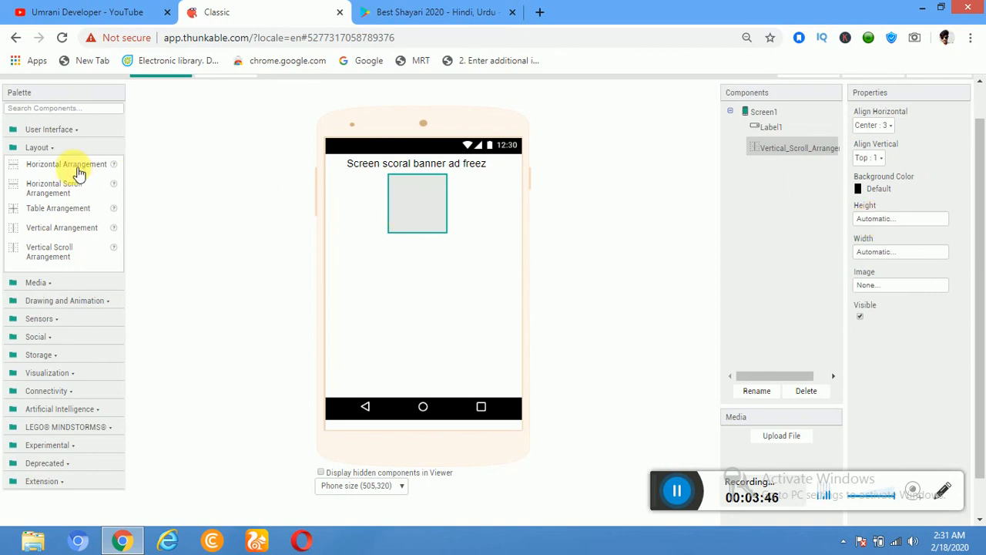
{"action": "left_click_drag", "start_coordinate": [71, 165], "coordinate": [403, 313]}
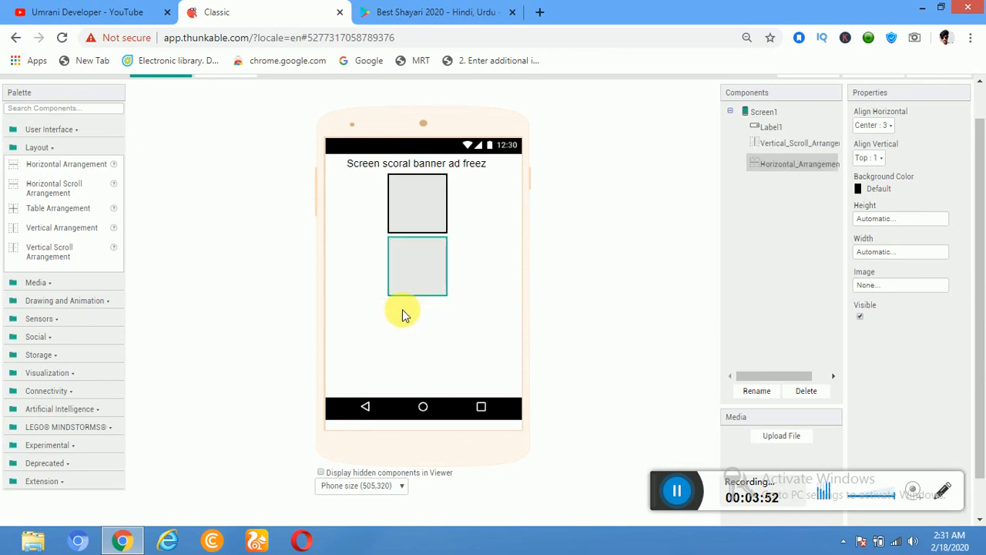
Set both the height and width of the Vertical Scroll Arrangement to Fill parent
{"action": "left_click", "coordinate": [417, 213]}
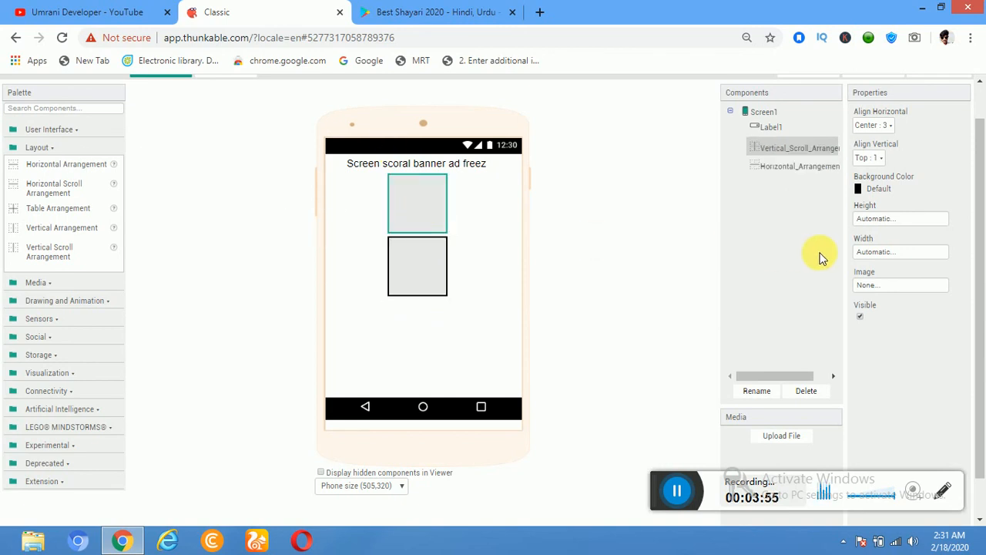
{"action": "left_click", "coordinate": [874, 220]}
{"action": "left_click", "coordinate": [863, 231]}
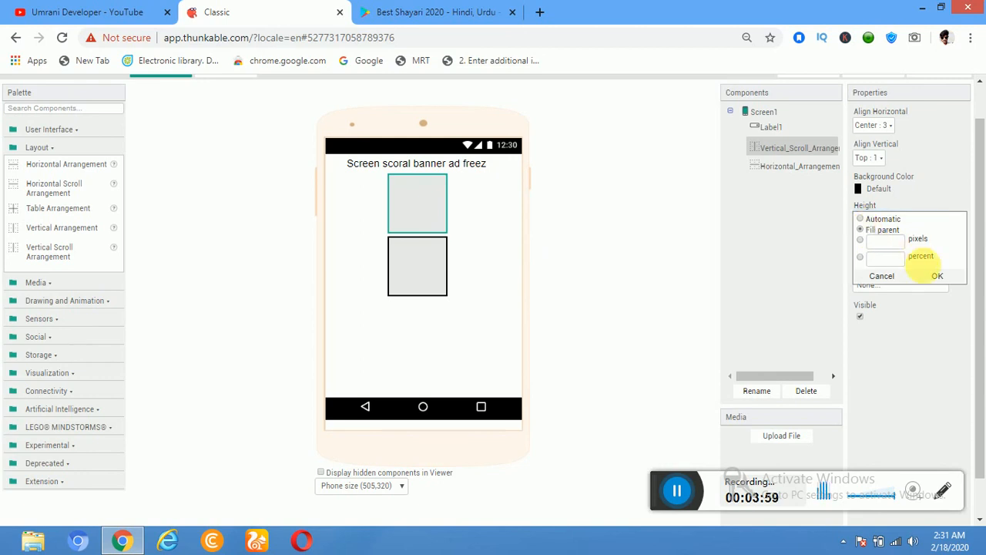
{"action": "left_click", "coordinate": [937, 276]}
{"action": "left_click", "coordinate": [883, 254]}
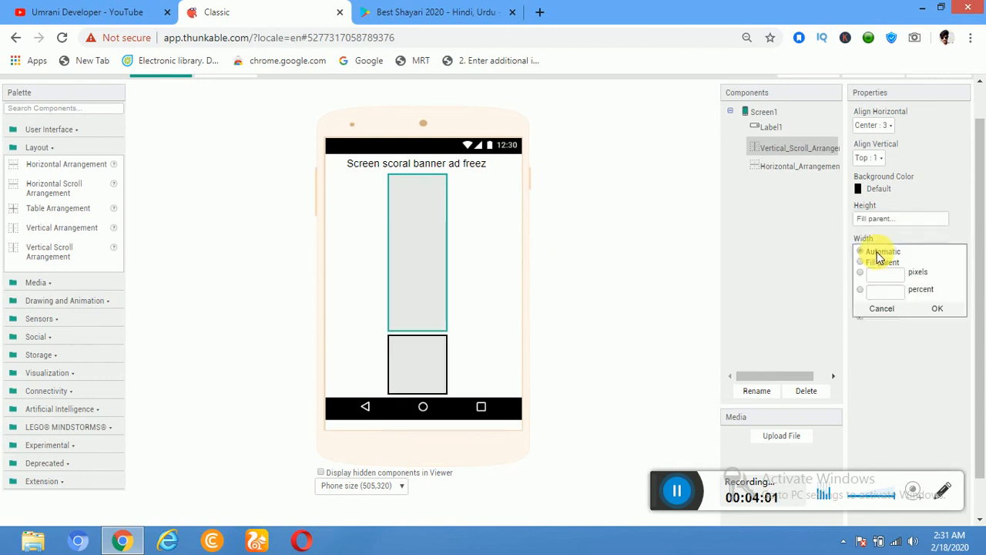
{"action": "left_click", "coordinate": [860, 262]}
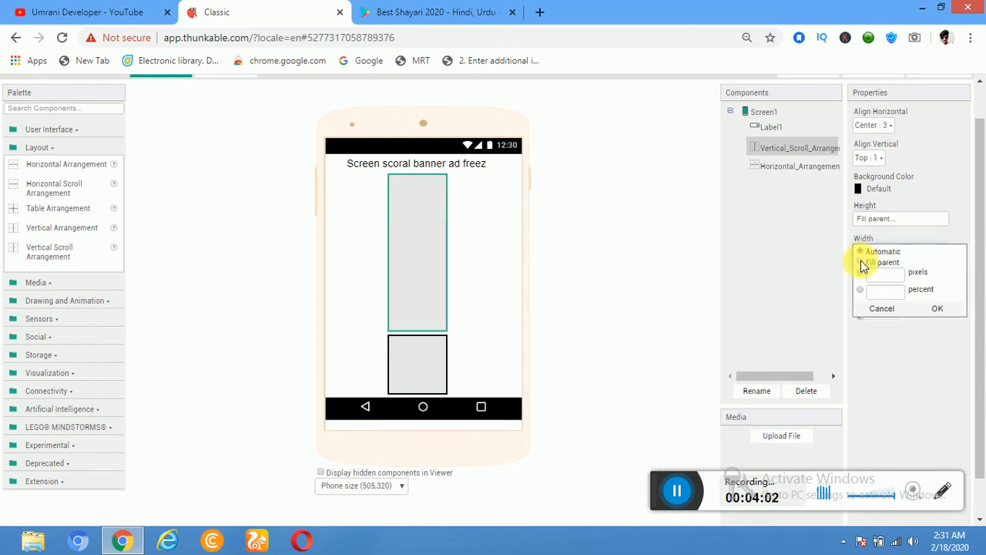
{"action": "left_click", "coordinate": [938, 309]}
Set the width of the Horizontal Arrangement to Fill parent
{"action": "left_click", "coordinate": [413, 367]}
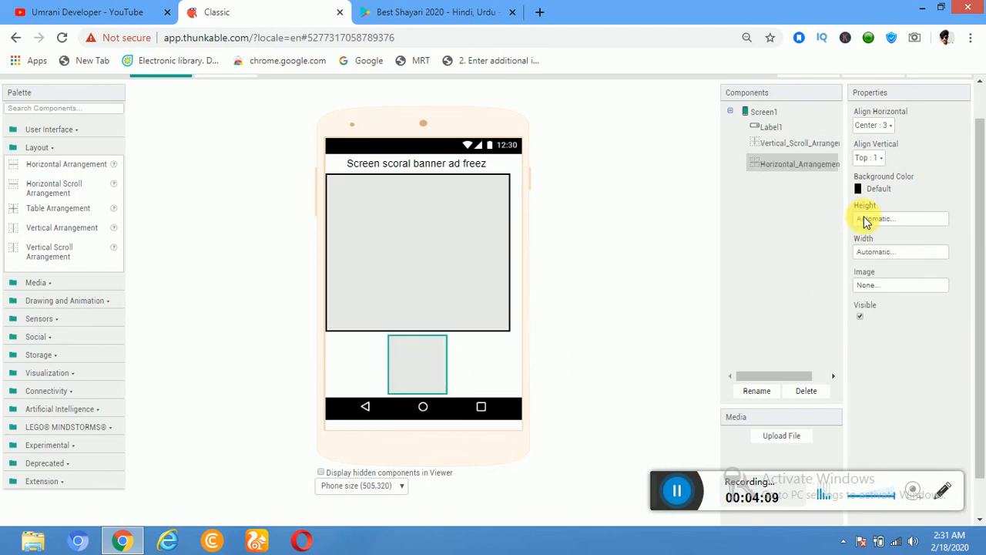
{"action": "double_click", "coordinate": [871, 253]}
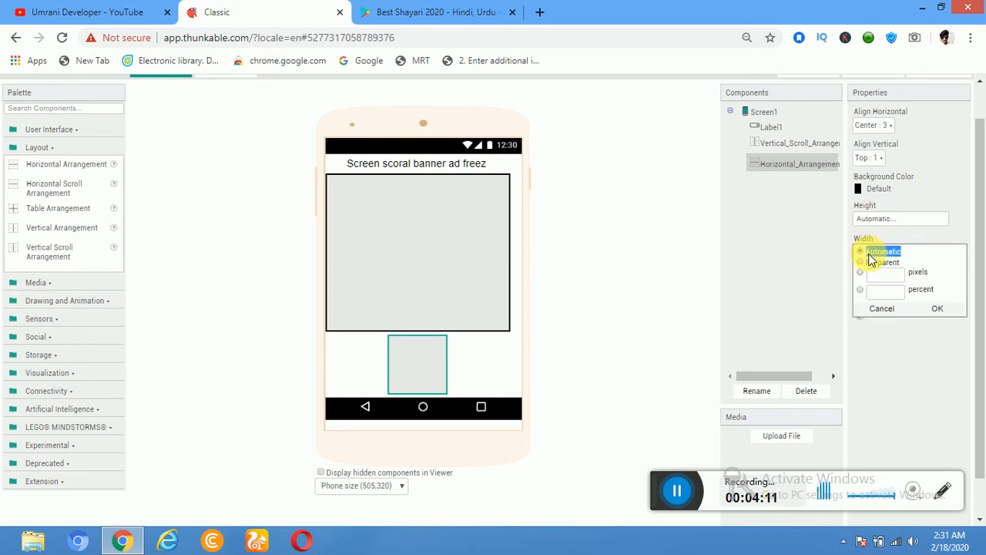
{"action": "left_click", "coordinate": [861, 263]}
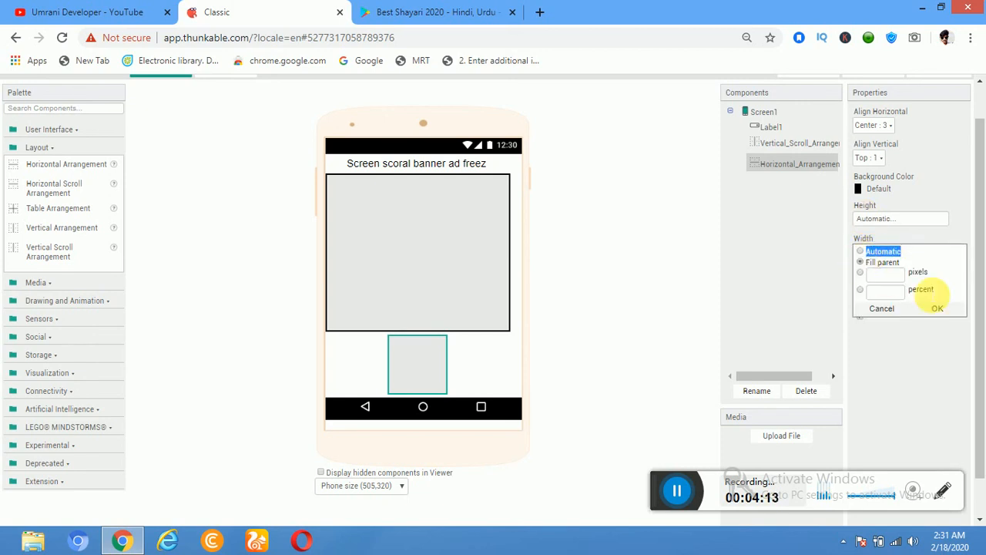
{"action": "left_click", "coordinate": [937, 308]}
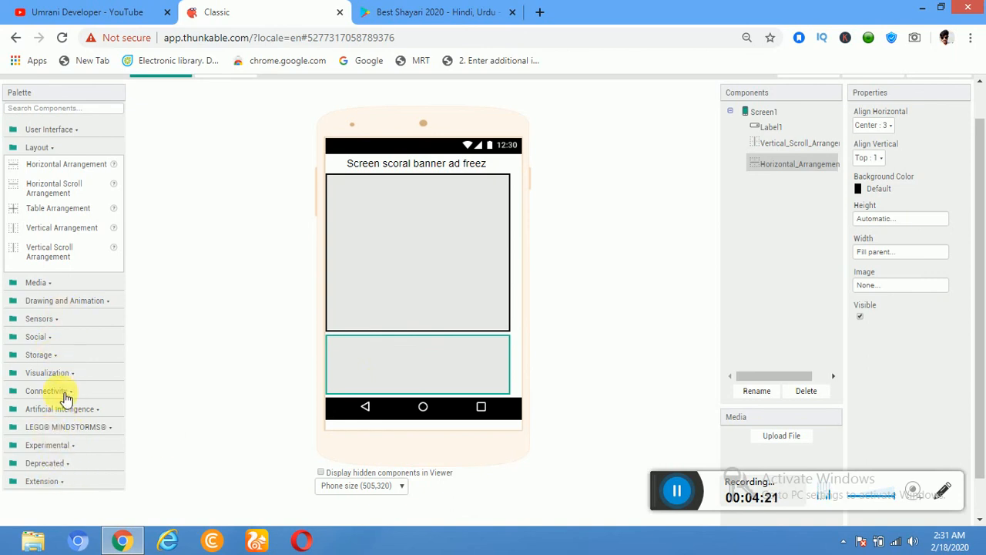
Place an AdMob Banner inside the Horizontal Arrangement and turn off its Test Mode
{"action": "left_click", "coordinate": [60, 447]}
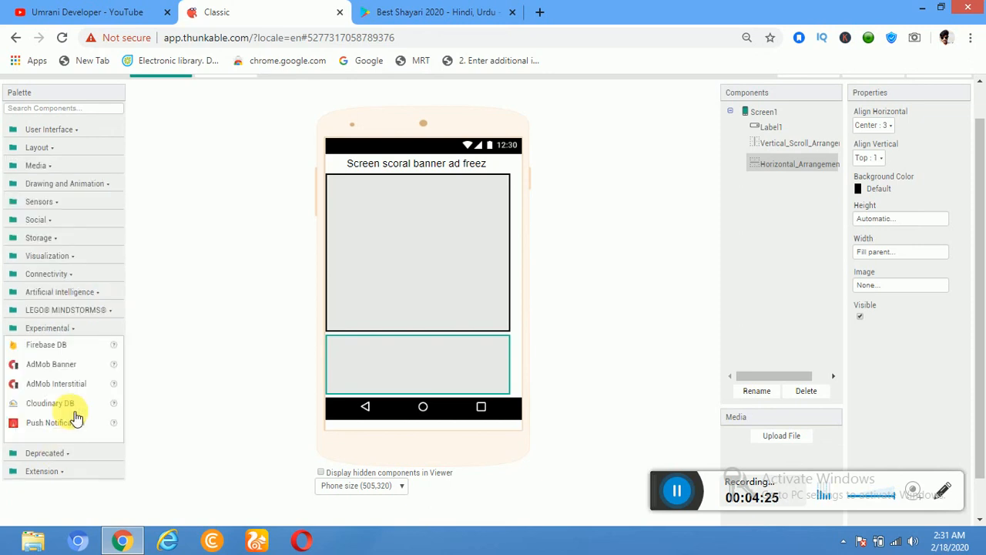
{"action": "left_click_drag", "start_coordinate": [57, 366], "coordinate": [179, 376]}
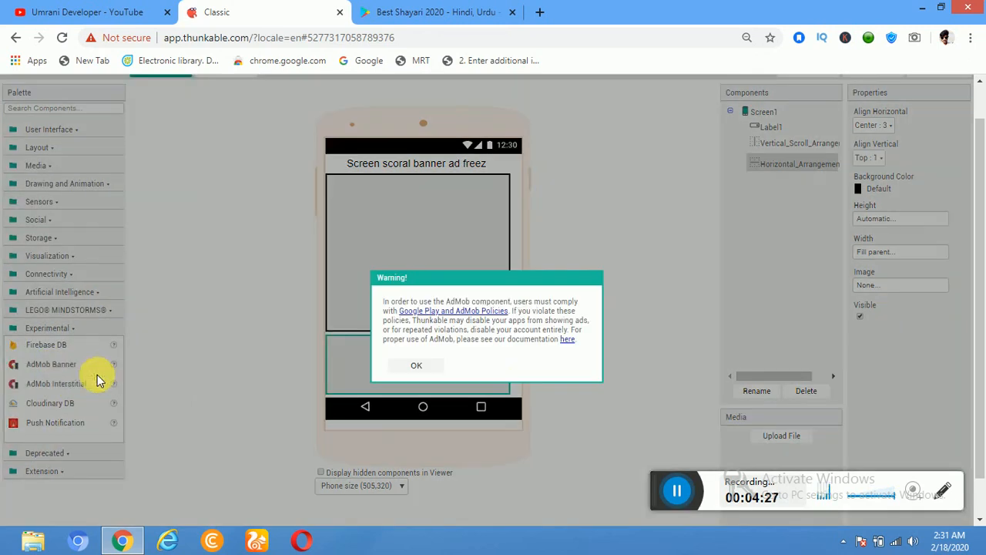
{"action": "left_click", "coordinate": [420, 367]}
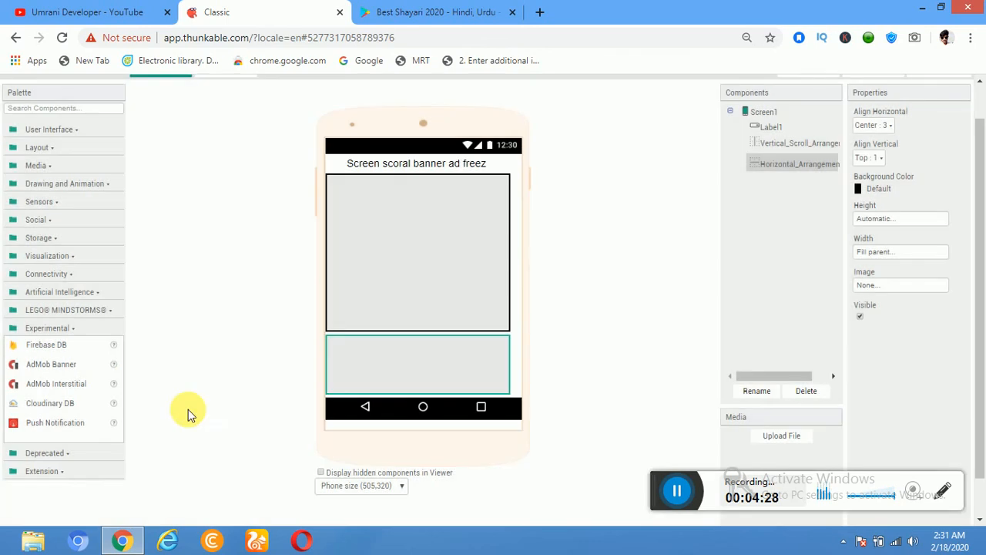
{"action": "left_click_drag", "start_coordinate": [103, 371], "coordinate": [382, 378]}
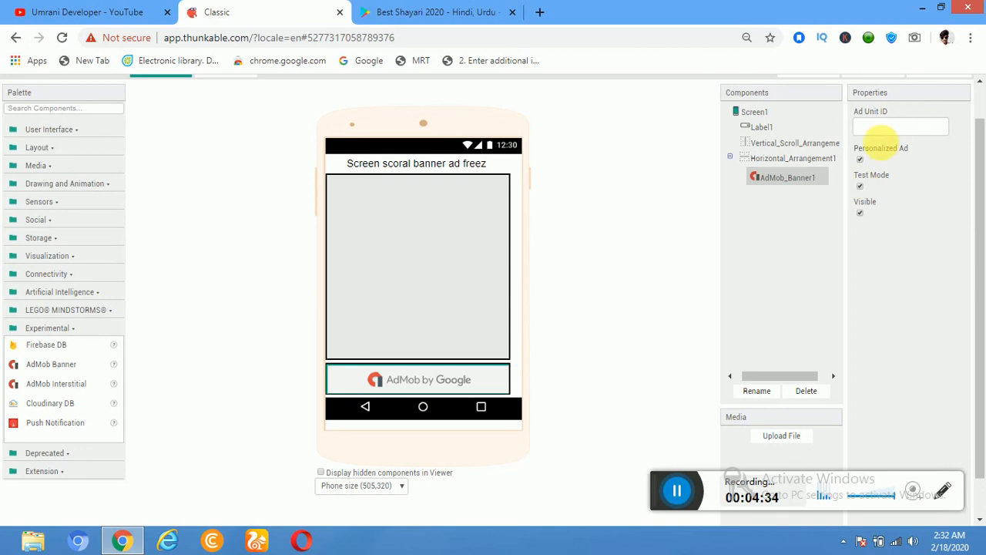
{"action": "left_click", "coordinate": [861, 186]}
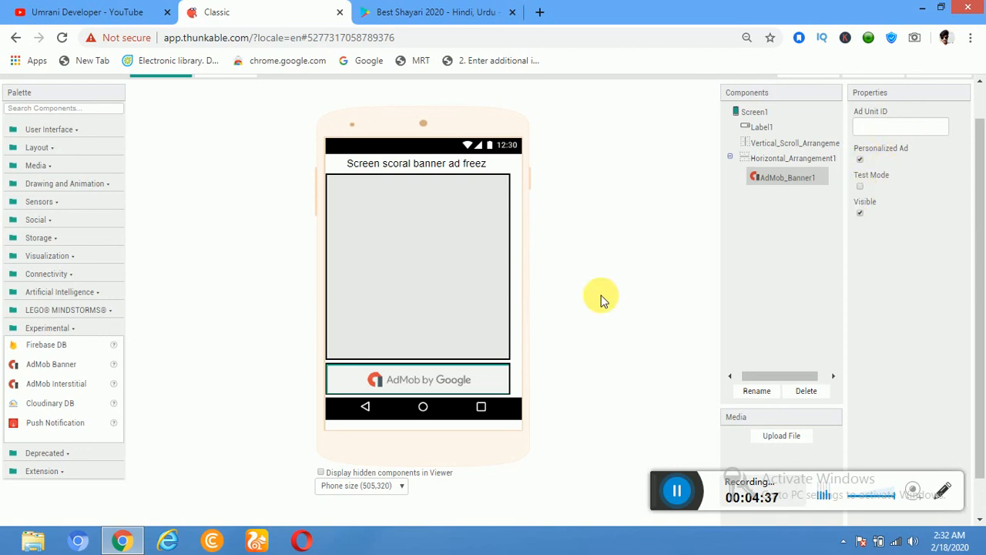
Toggle the Scrollable property of Screen1 on and off to compare the layouts, leaving it on
{"action": "left_click", "coordinate": [471, 266]}
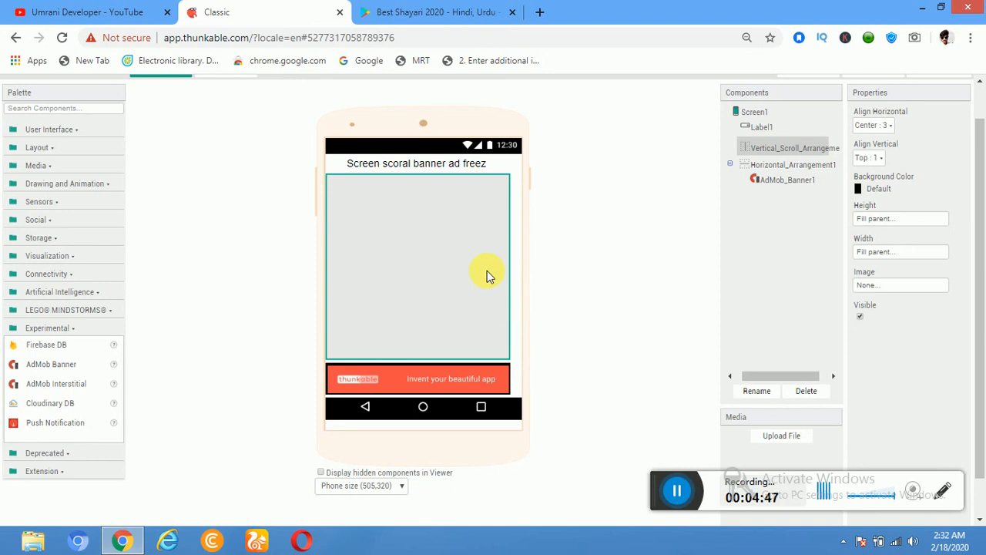
{"action": "left_click", "coordinate": [753, 114]}
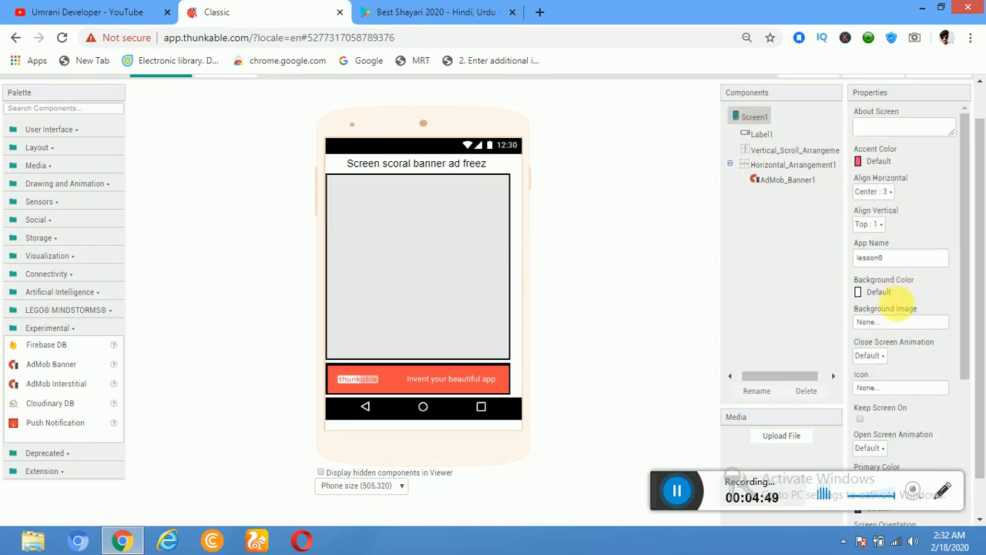
{"action": "left_click_drag", "start_coordinate": [964, 338], "coordinate": [962, 423]}
{"action": "left_click", "coordinate": [860, 413]}
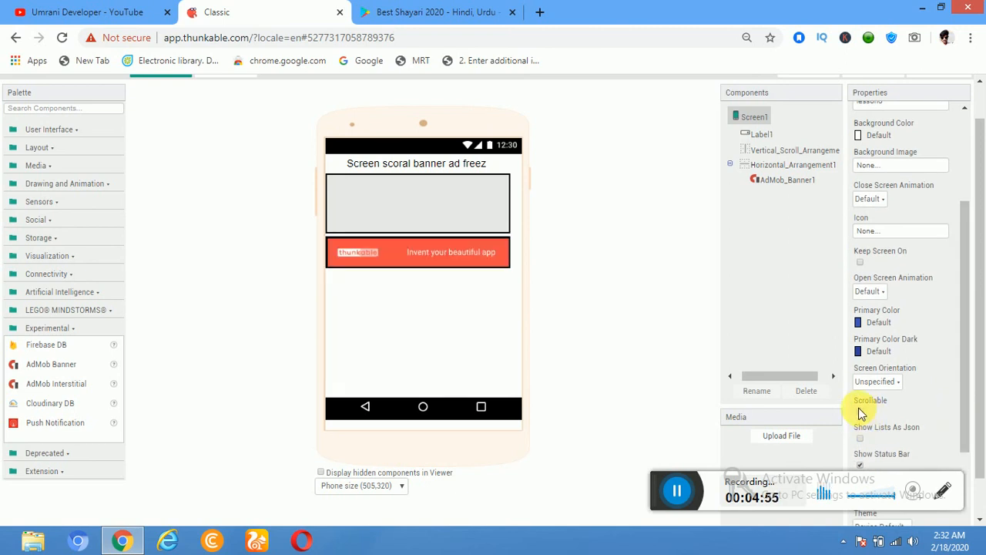
{"action": "left_click", "coordinate": [860, 413]}
{"action": "left_click", "coordinate": [860, 413]}
{"action": "left_click", "coordinate": [859, 411]}
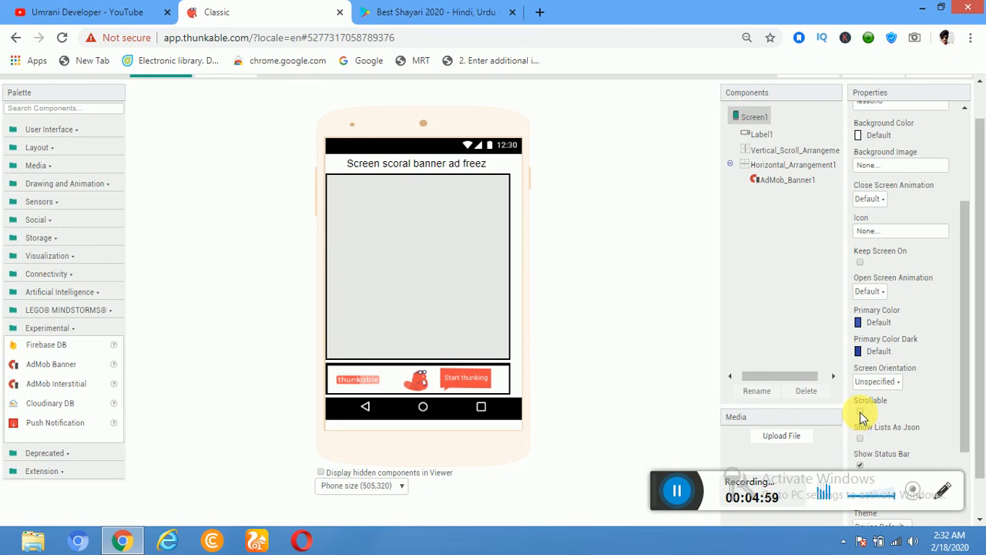
{"action": "left_click", "coordinate": [860, 413]}
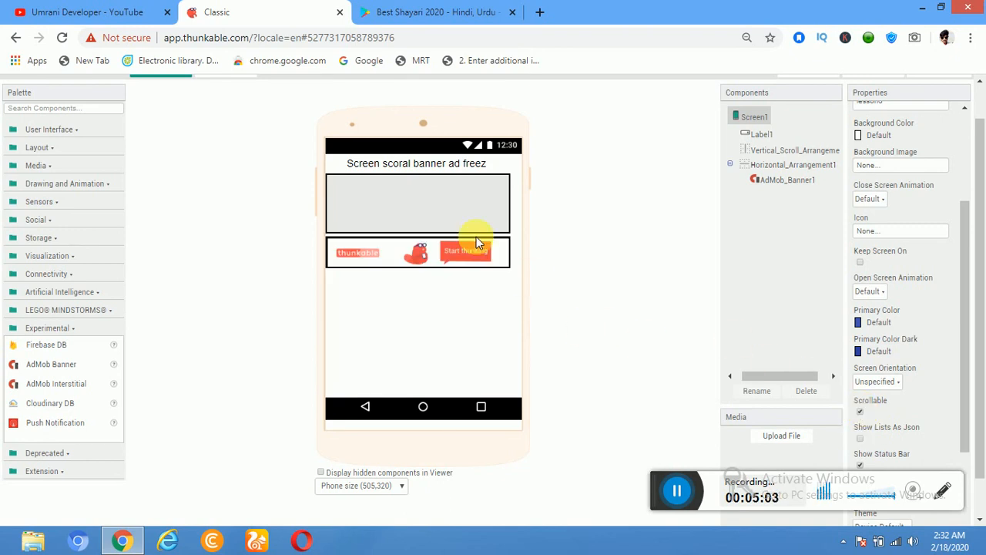
Turn off the Scrollable property of Screen1
{"action": "left_click", "coordinate": [382, 209]}
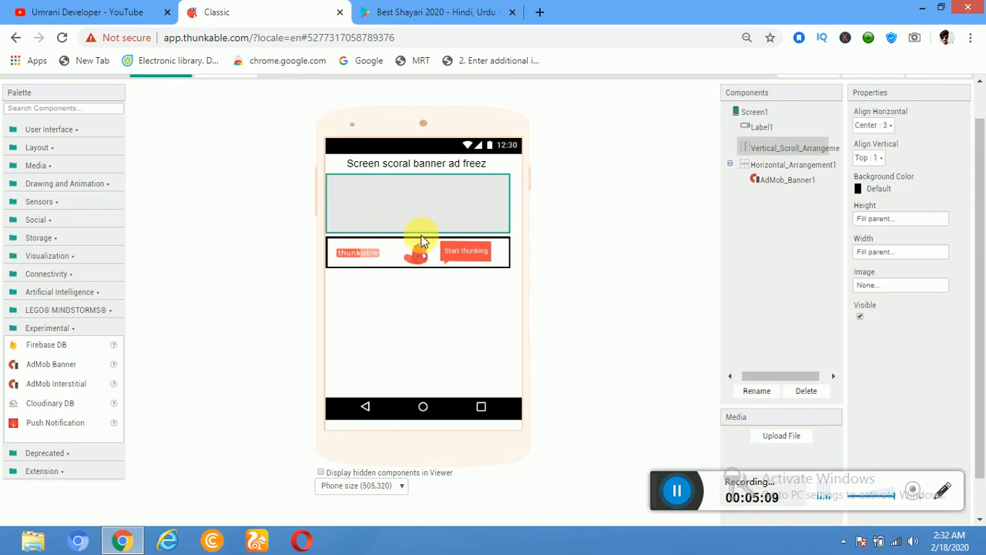
{"action": "left_click", "coordinate": [747, 115]}
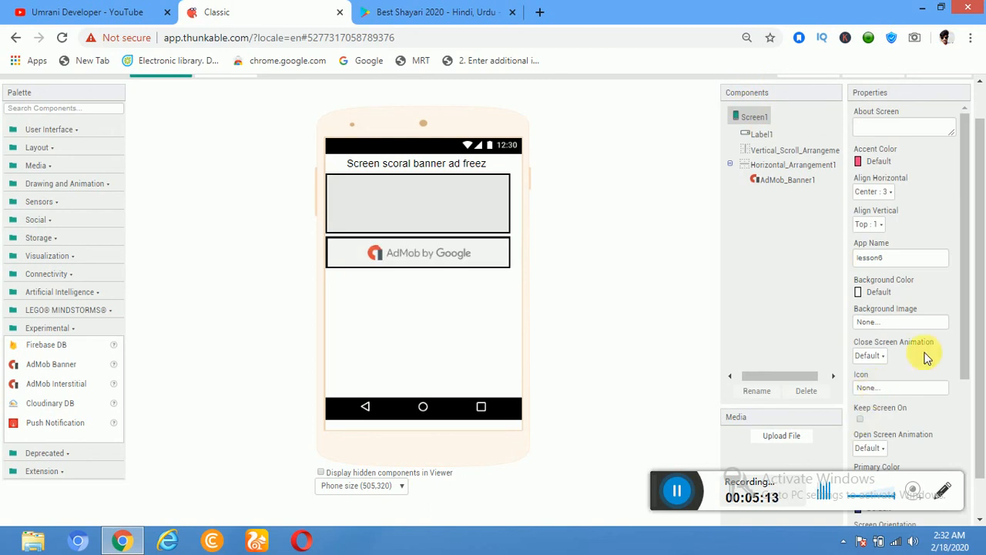
{"action": "left_click_drag", "start_coordinate": [968, 333], "coordinate": [962, 396]}
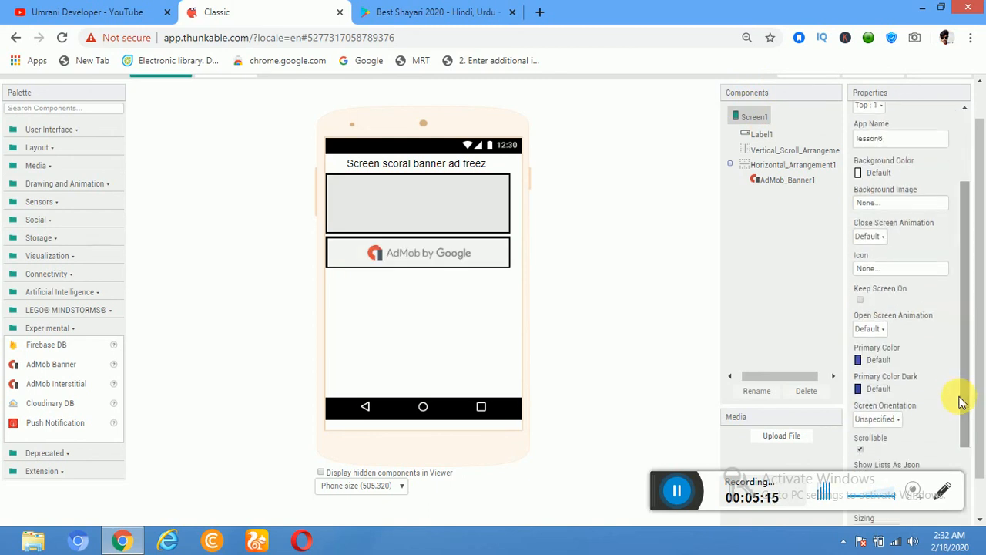
{"action": "left_click", "coordinate": [861, 452]}
{"action": "left_click_drag", "start_coordinate": [980, 257], "coordinate": [976, 222]}
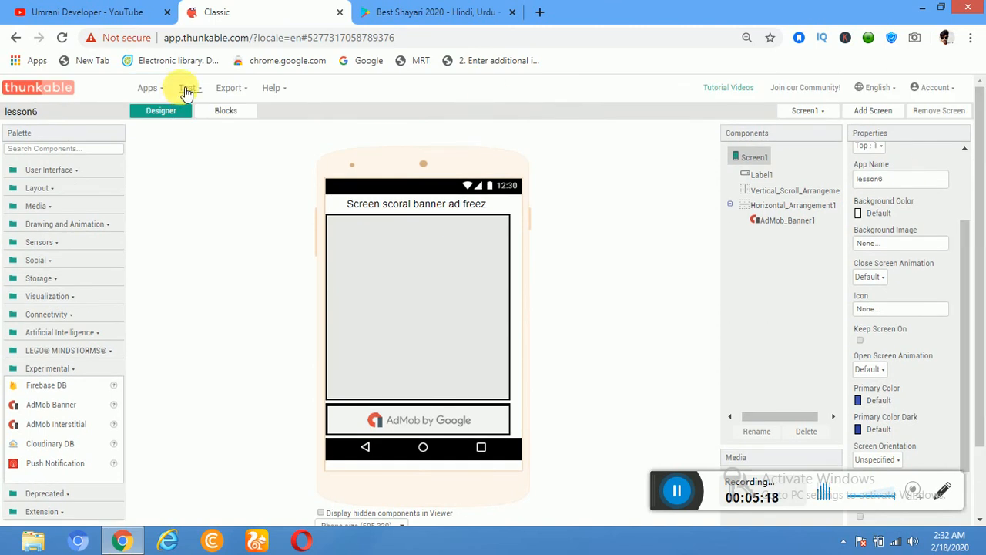
{"action": "left_click", "coordinate": [229, 87]}
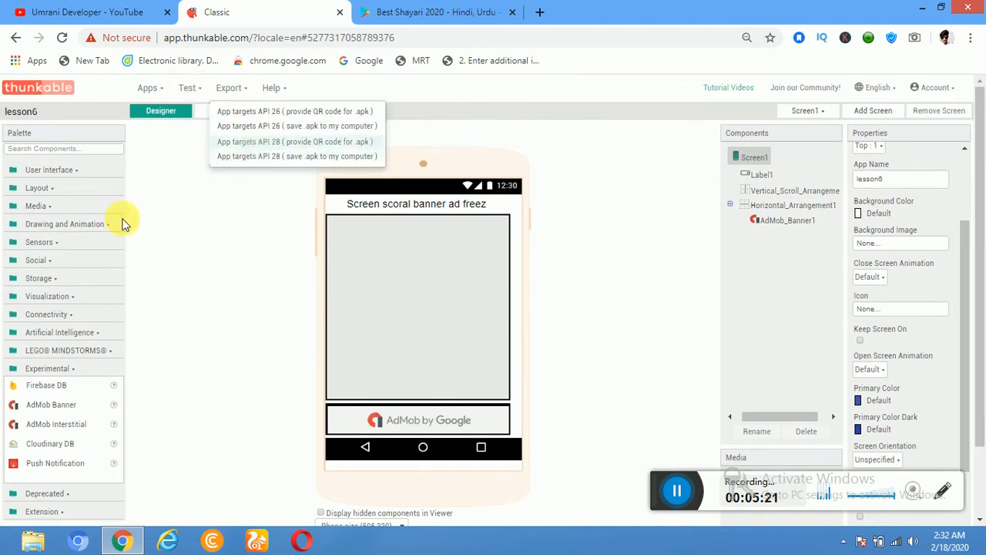
{"action": "left_click", "coordinate": [123, 222]}
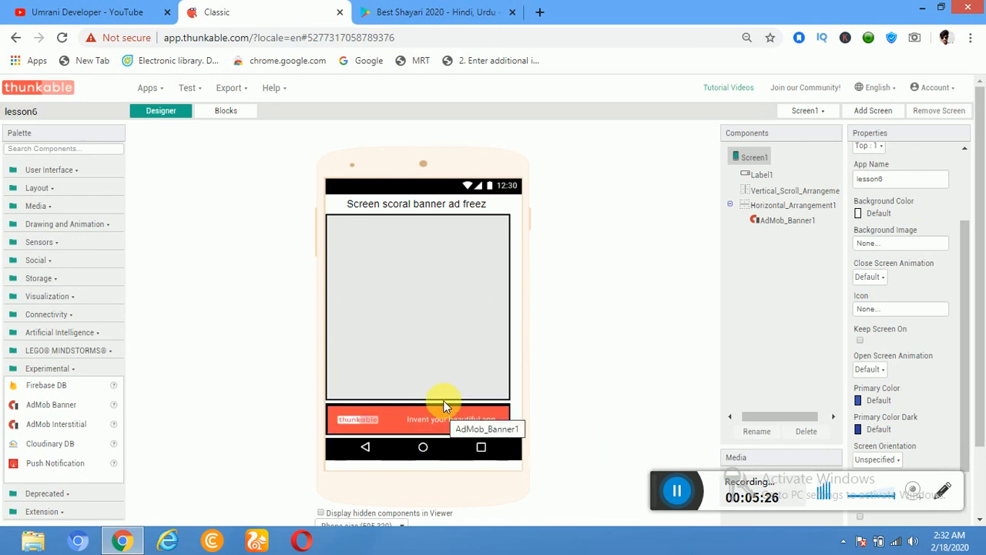
{"action": "left_click", "coordinate": [470, 335]}
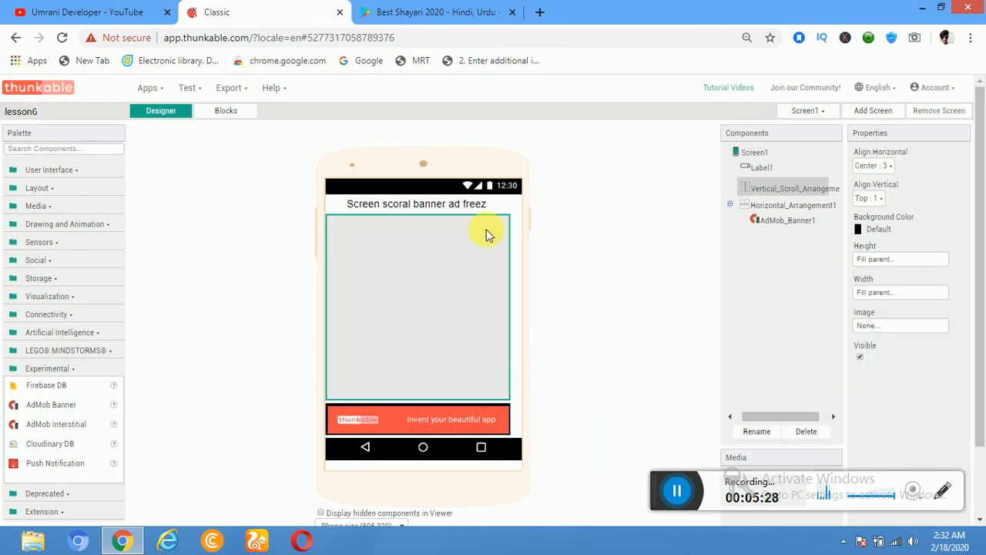
Switch to the open YouTube channel page
{"action": "left_click", "coordinate": [94, 10]}
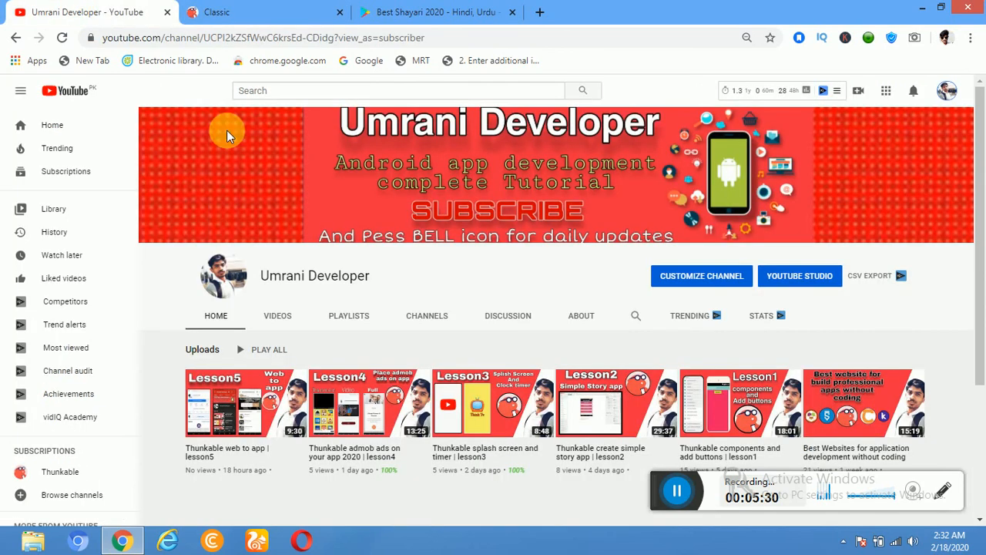